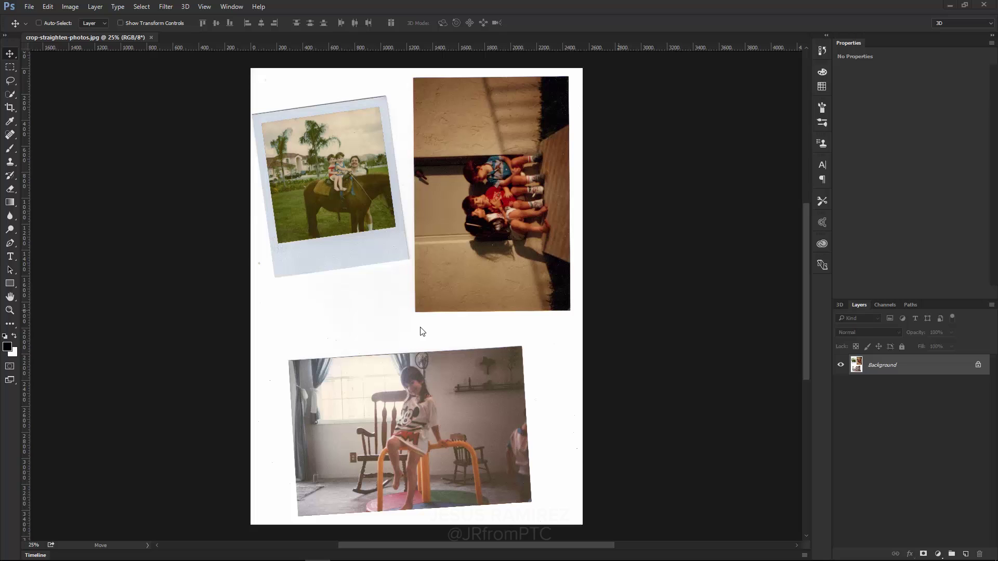
- Launch Crop and Straighten Photos from File > Automate on the three-photo scan
left_click(30, 7)
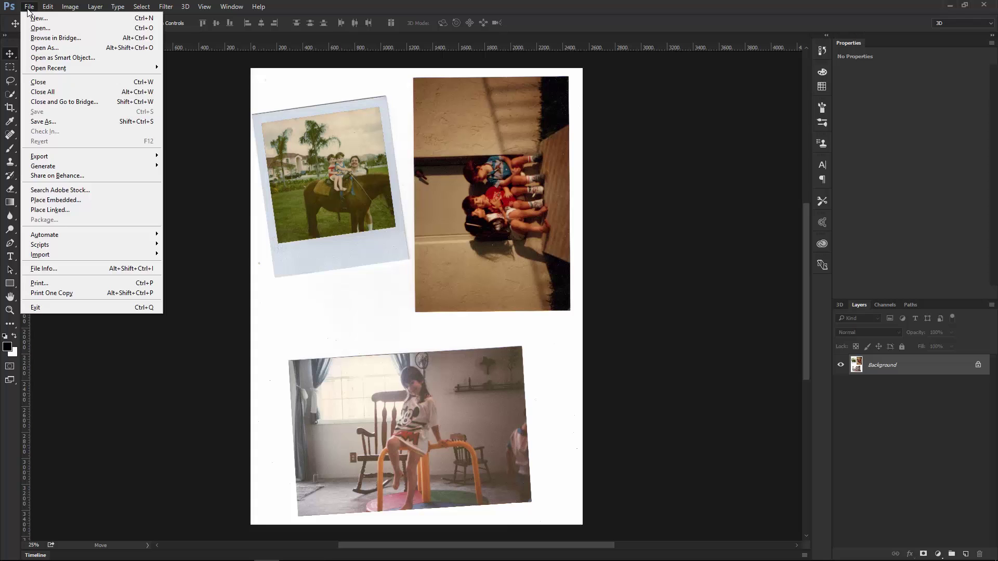
mouse_move(66, 234)
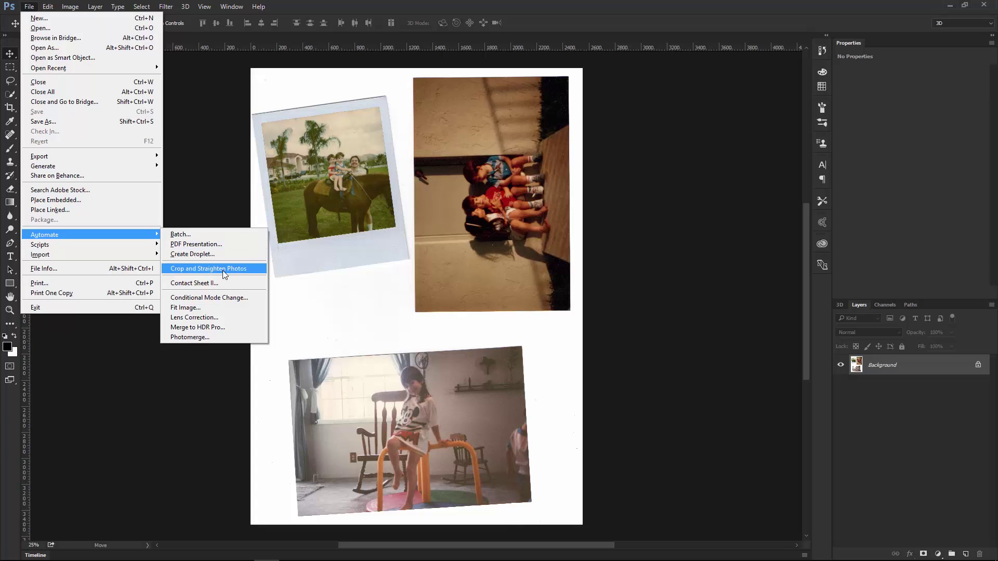
left_click(224, 270)
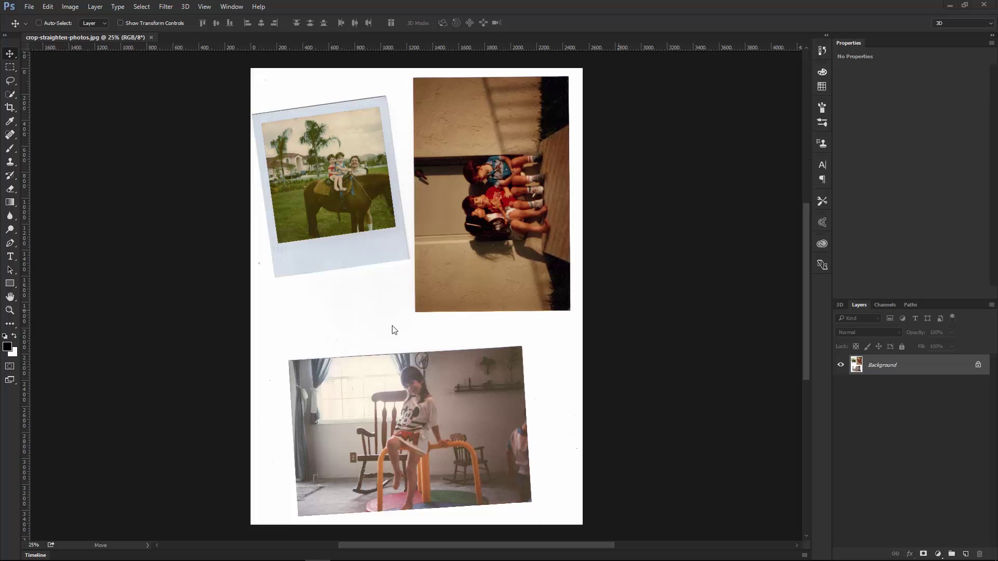
- Rerun Crop and Straighten Photos, producing three separate straightened copy documents
left_click(28, 9)
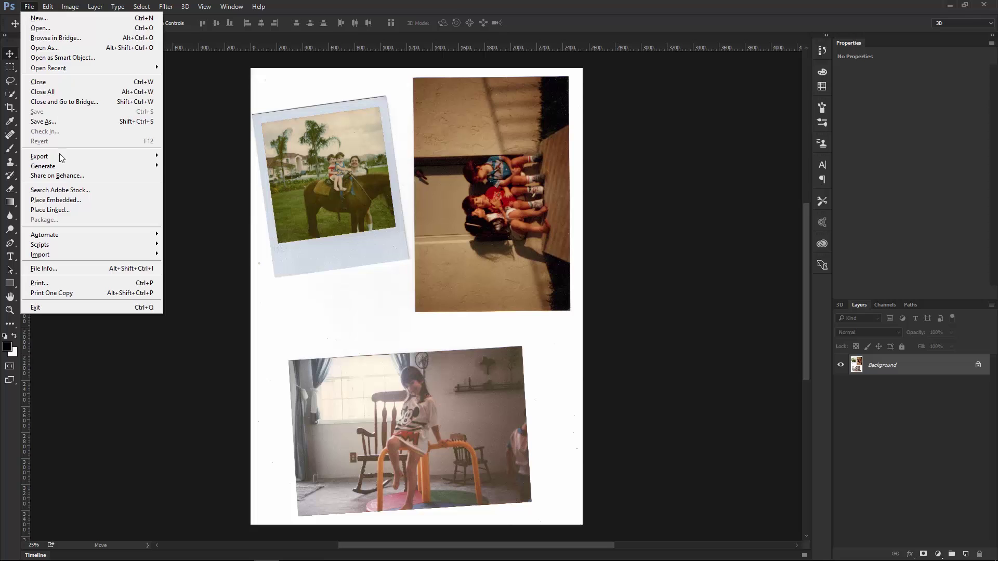
mouse_move(65, 234)
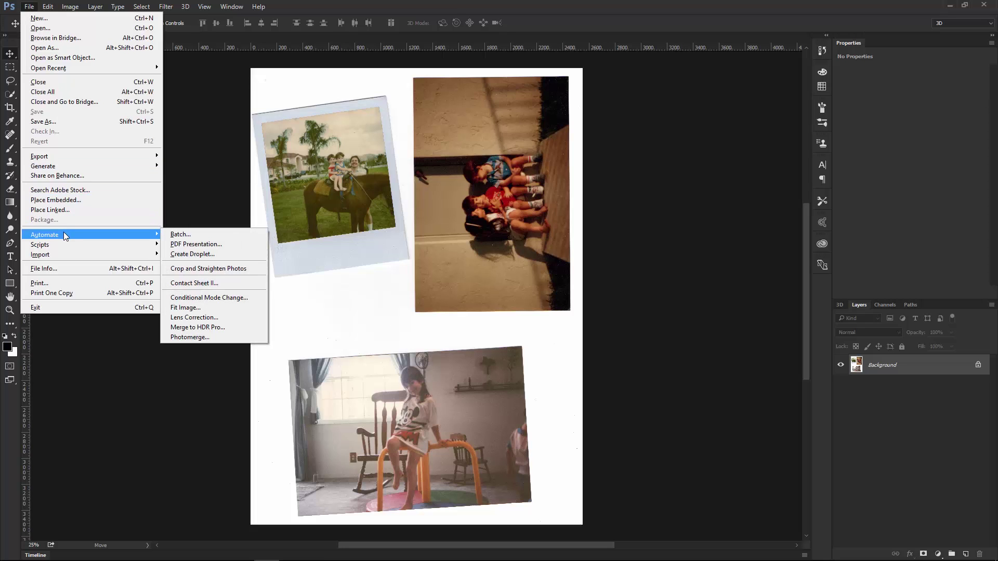
left_click(224, 269)
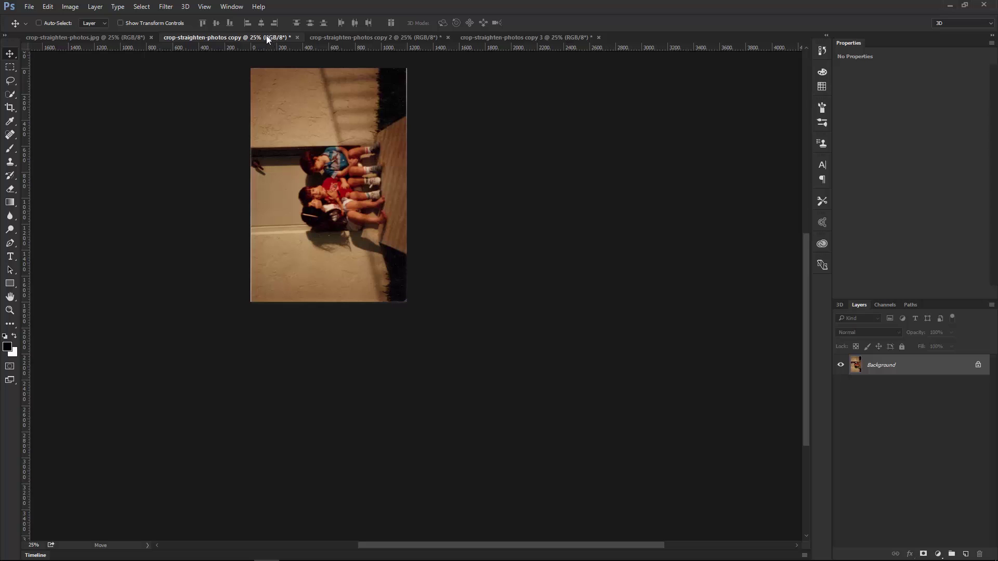
- Move from the copy 2 horse photo to the copy 3 girl-on-chair document
left_click(364, 37)
left_click(476, 39)
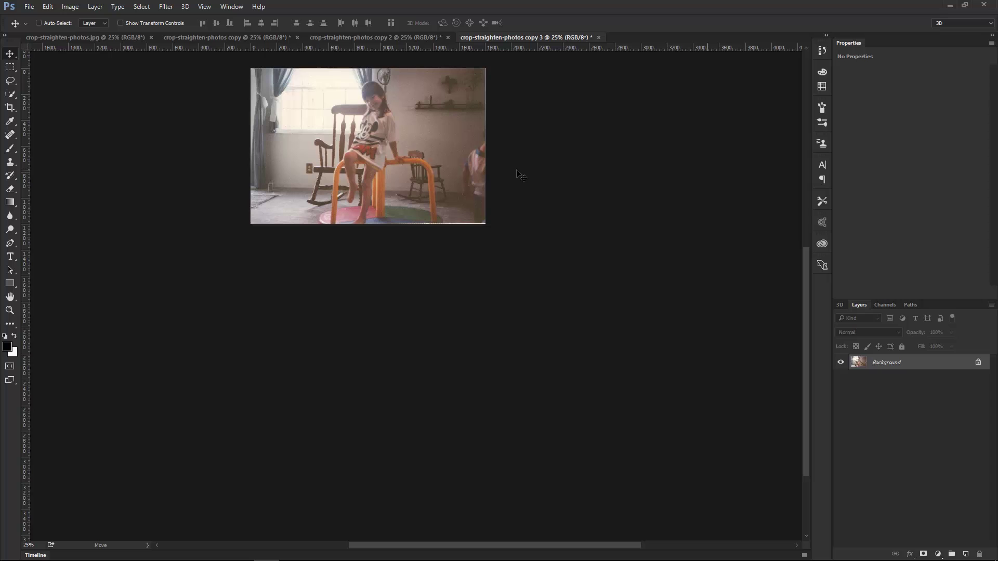
- Tile the four documents in a Window > Arrange > 4-up layout
left_click(227, 8)
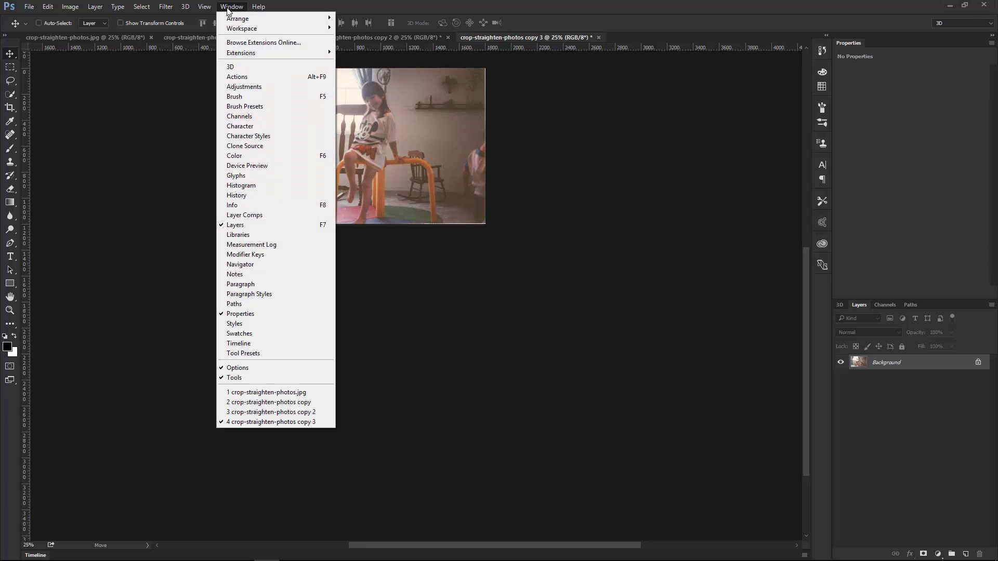
mouse_move(236, 19)
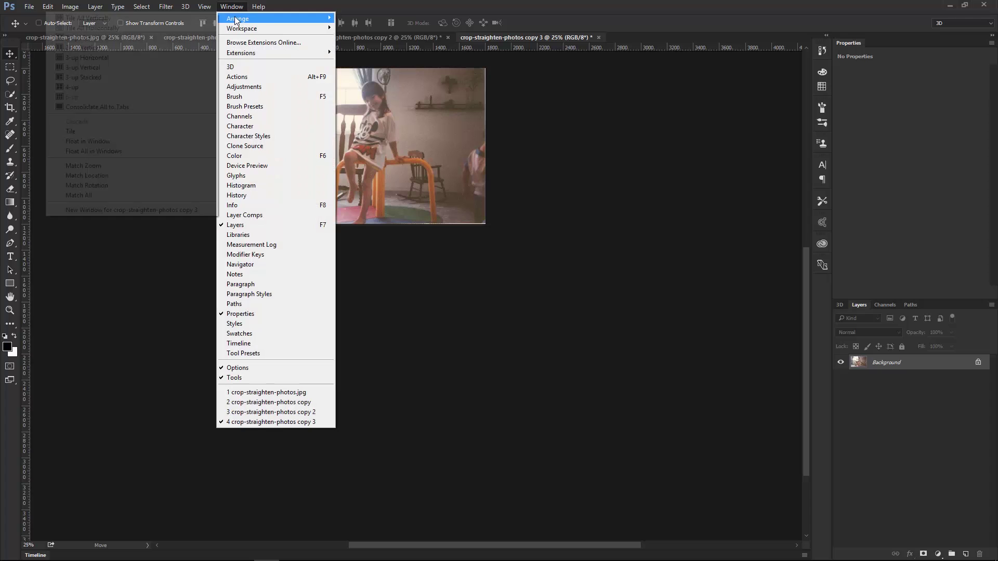
left_click(120, 89)
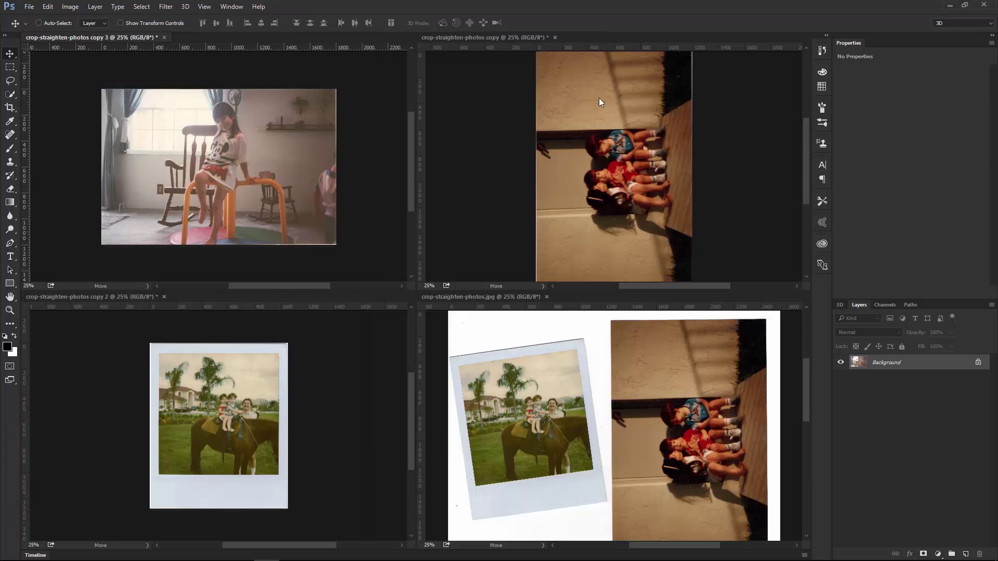
- Float all documents in windows and move the girl photo and scan windows aside
left_click(229, 6)
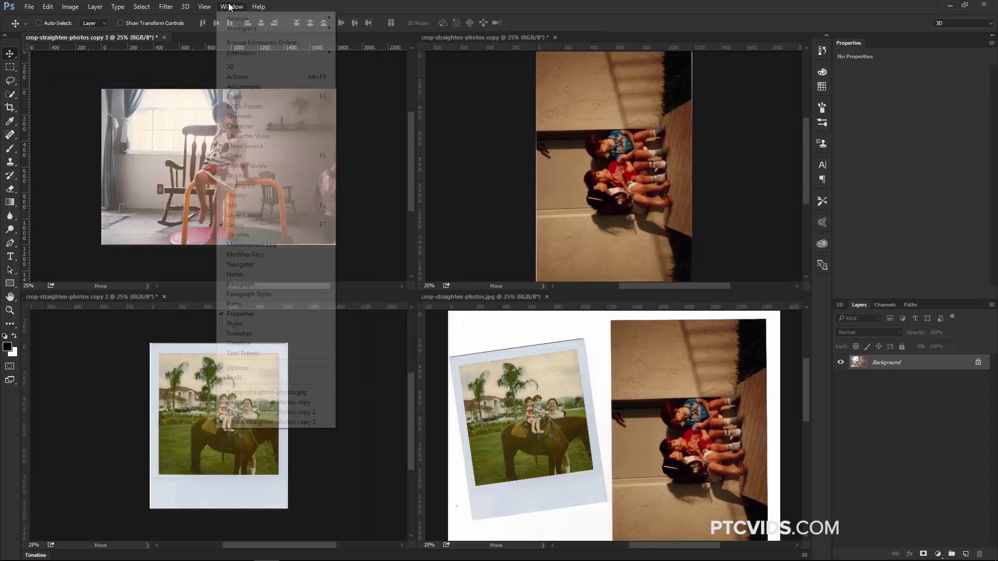
mouse_move(236, 20)
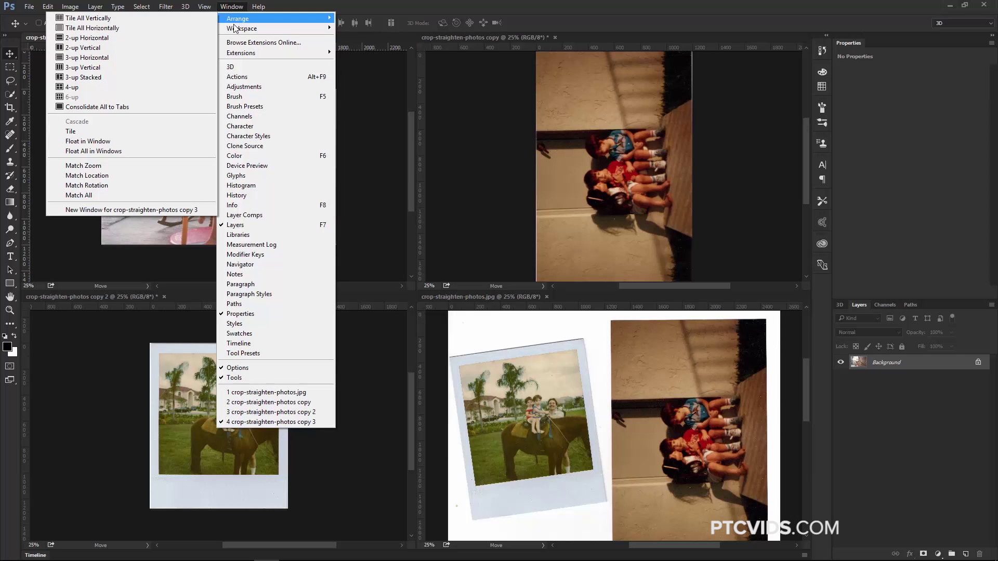
left_click(157, 152)
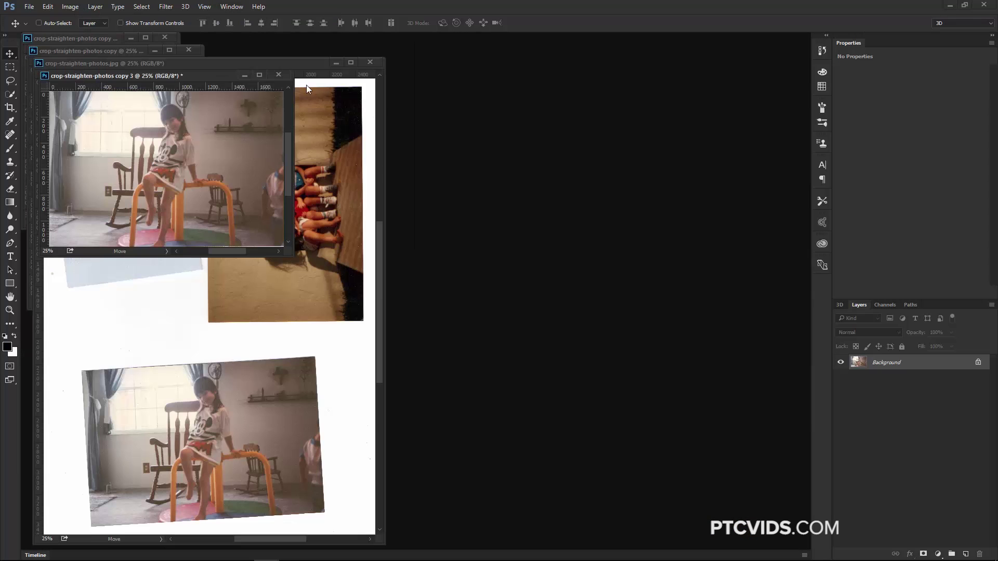
left_click_drag(227, 82, 483, 113)
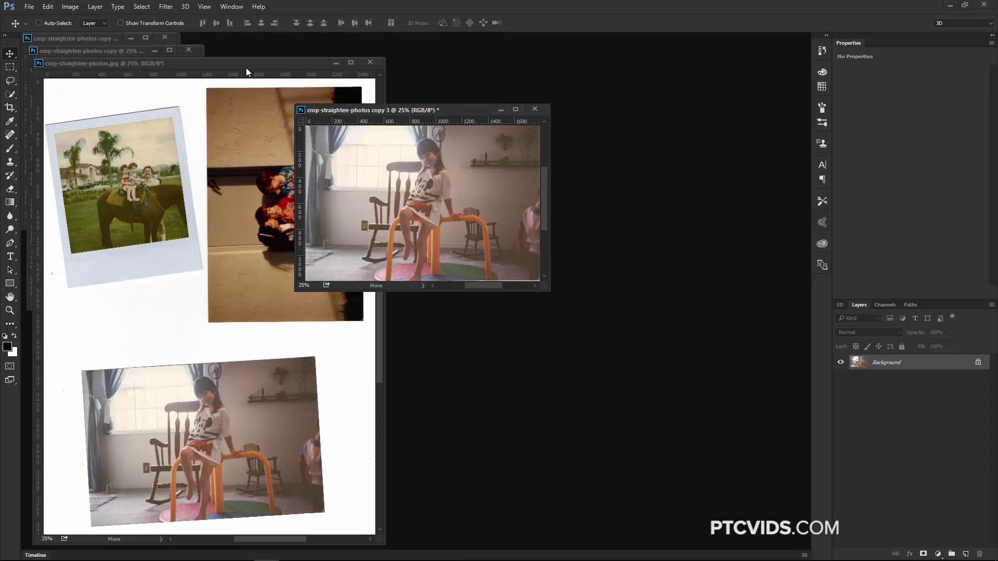
left_click_drag(245, 68, 328, 102)
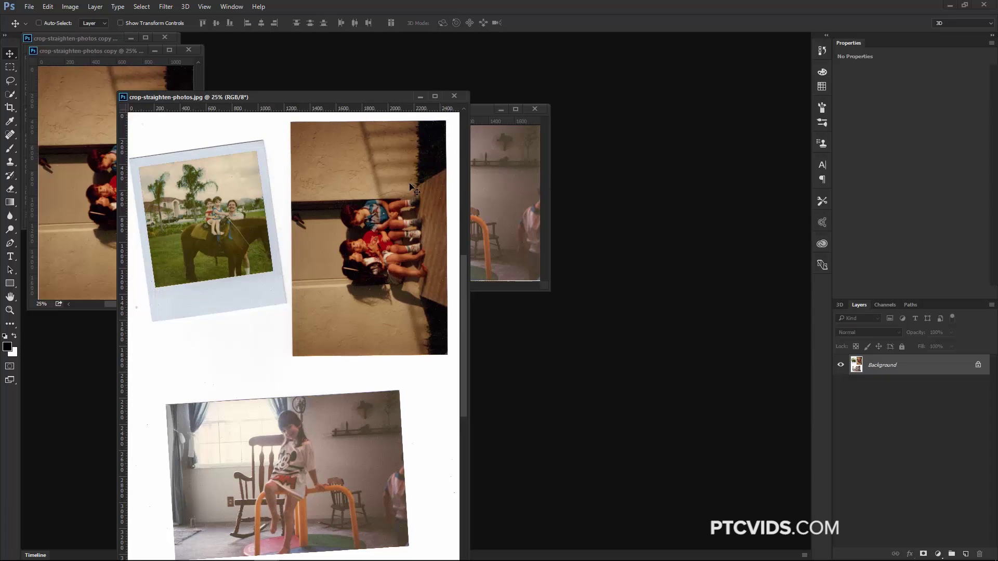
- Consolidate all four documents back into tabs
left_click(222, 7)
mouse_move(228, 19)
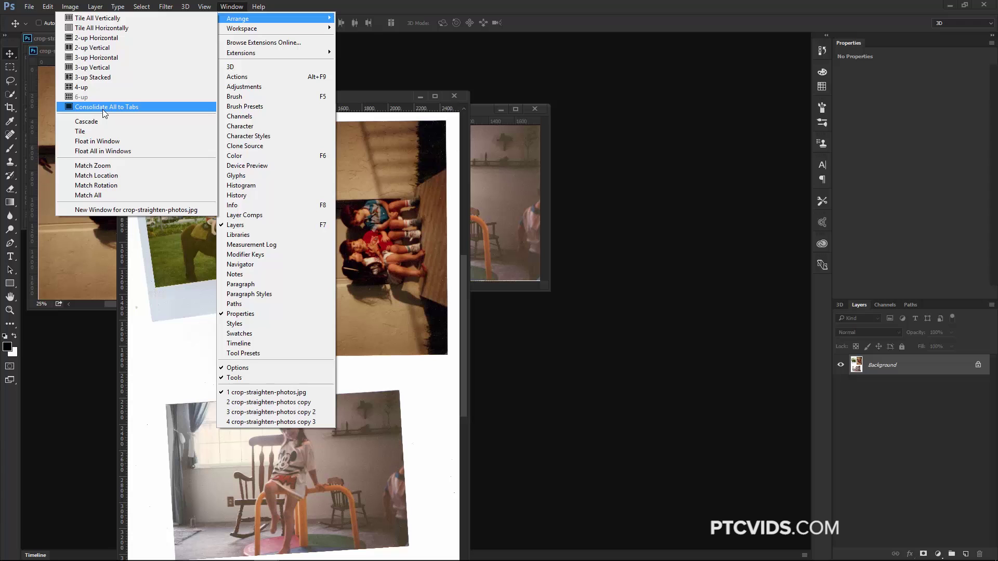
left_click(103, 109)
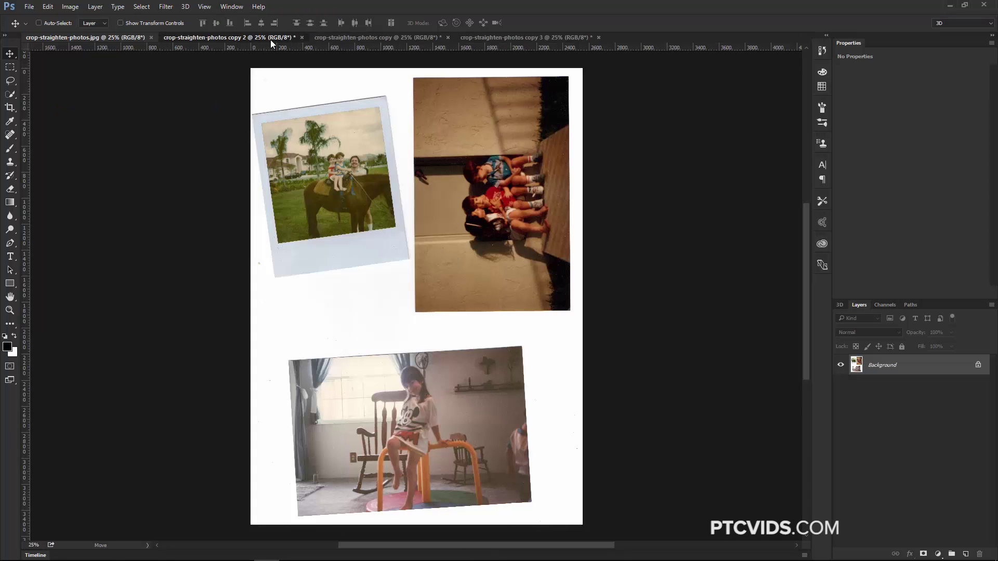
- On copy 3, trial-crop the girl photo from its bottom-right corner, then undo it
left_click(383, 38)
left_click(507, 37)
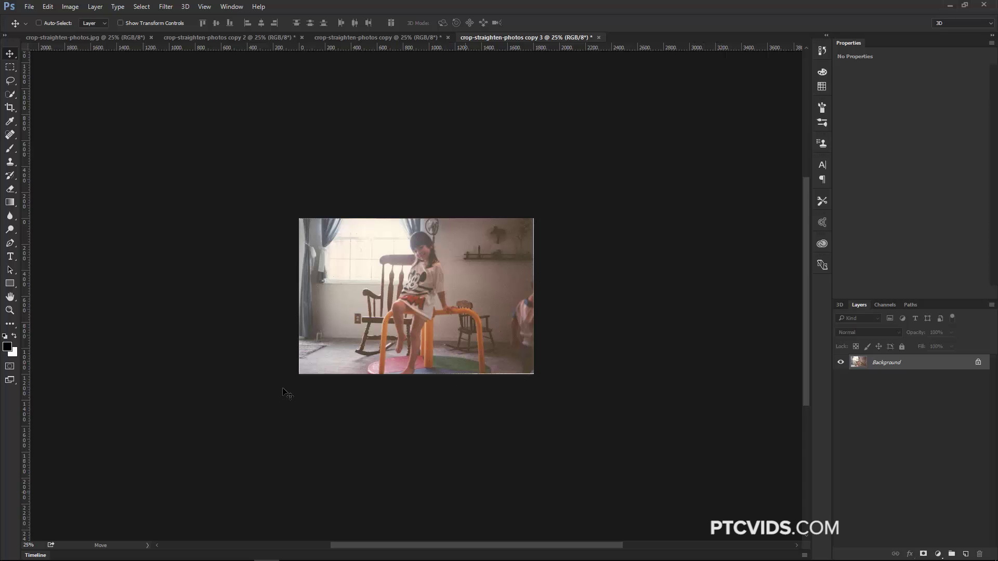
left_click(10, 109)
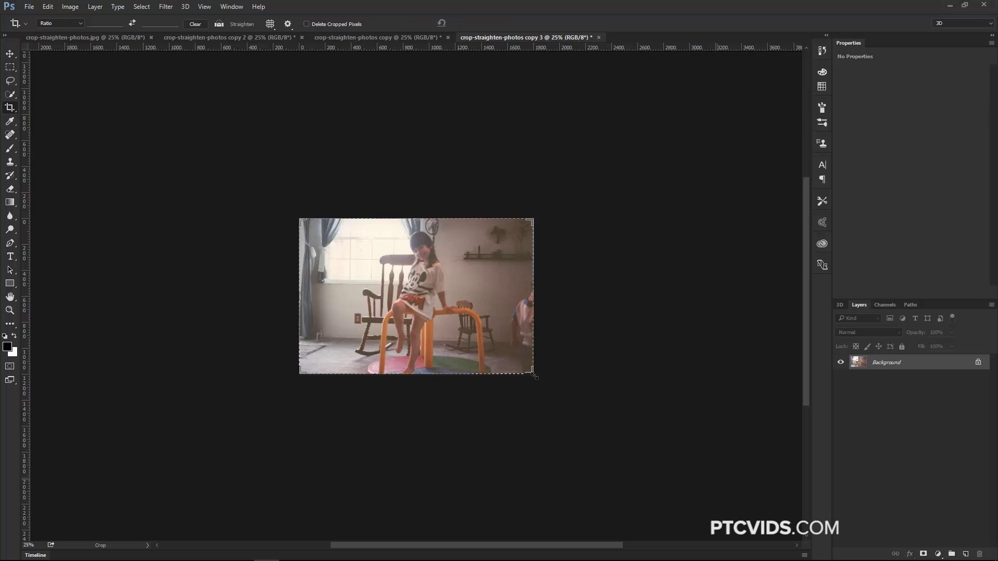
left_click_drag(531, 374, 532, 373)
key("Return")
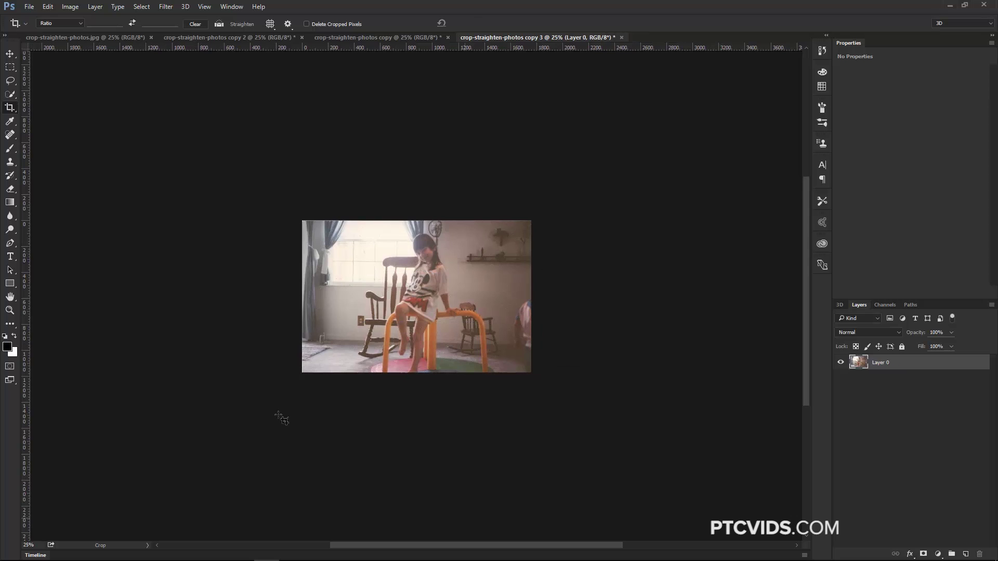
key("ctrl+z")
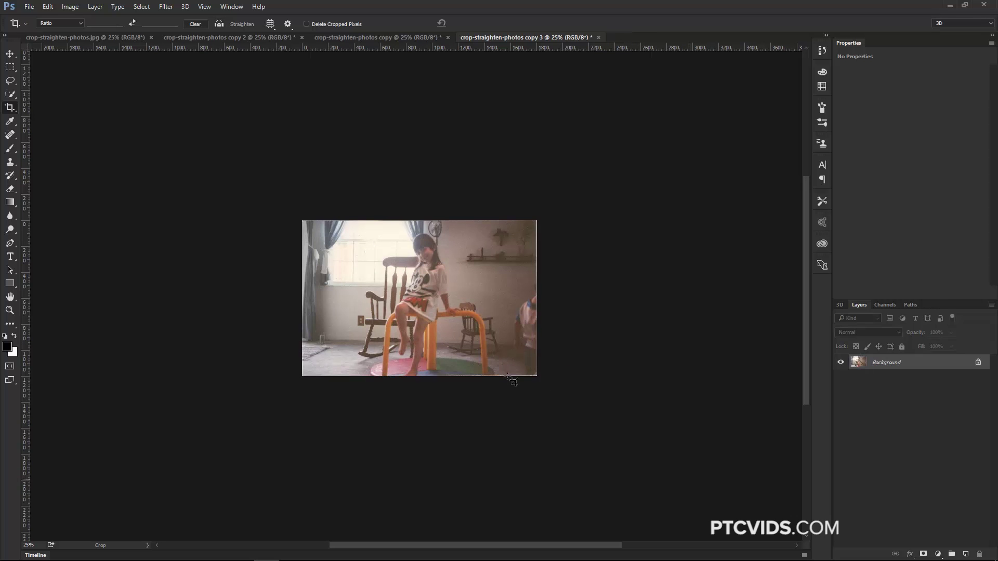
- Heal the girl photo's right and bottom-right edge strips with a size-100 Spot Healing Brush
key("l")
left_click(10, 138)
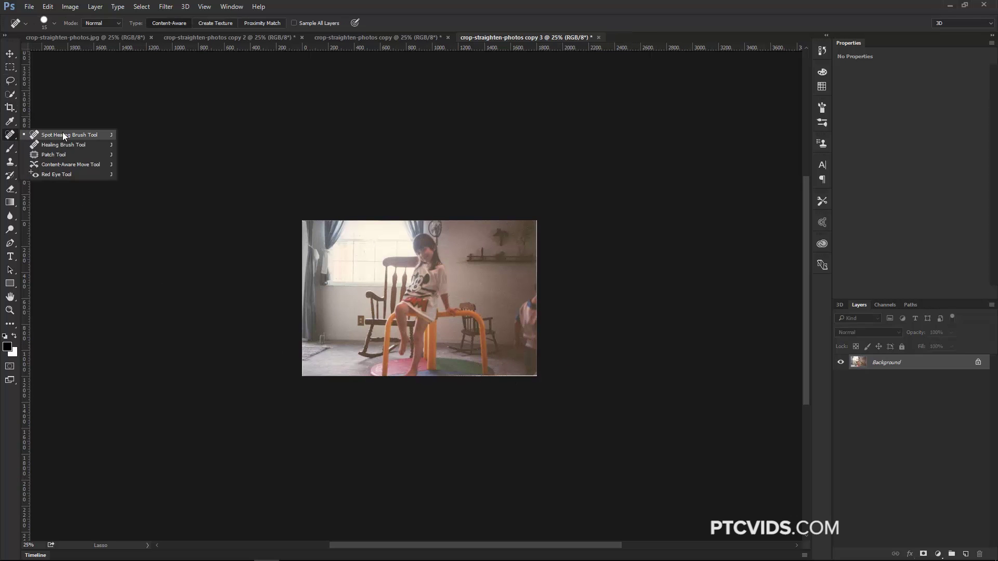
left_click(63, 136)
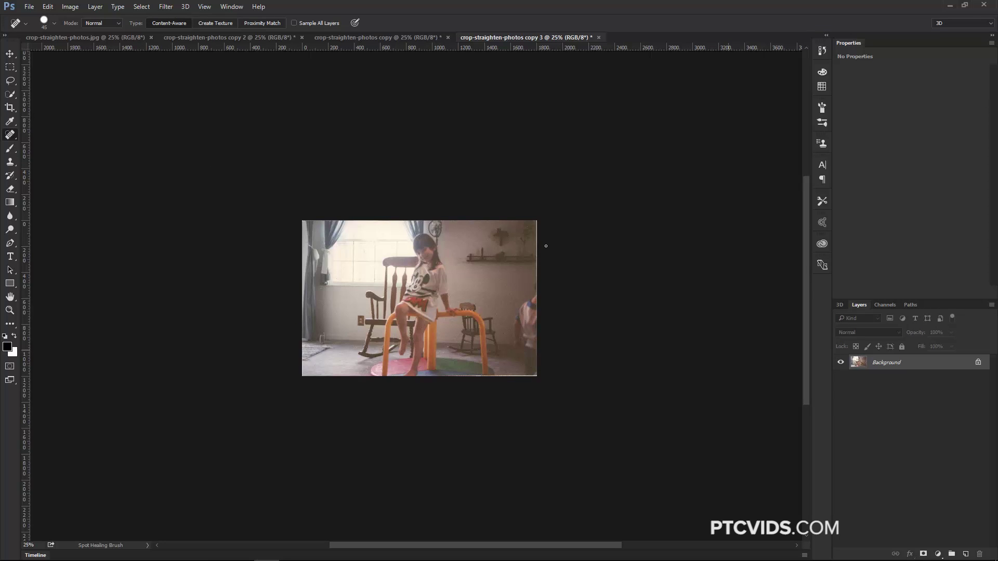
key("bracketright")
left_click_drag(538, 247, 541, 215)
left_click_drag(539, 251, 541, 283)
left_click_drag(536, 377, 487, 376)
left_click_drag(541, 288, 539, 375)
- Lasso the bottom-left floor patch, fill it with background white, and deselect
left_click(10, 96)
left_click(10, 80)
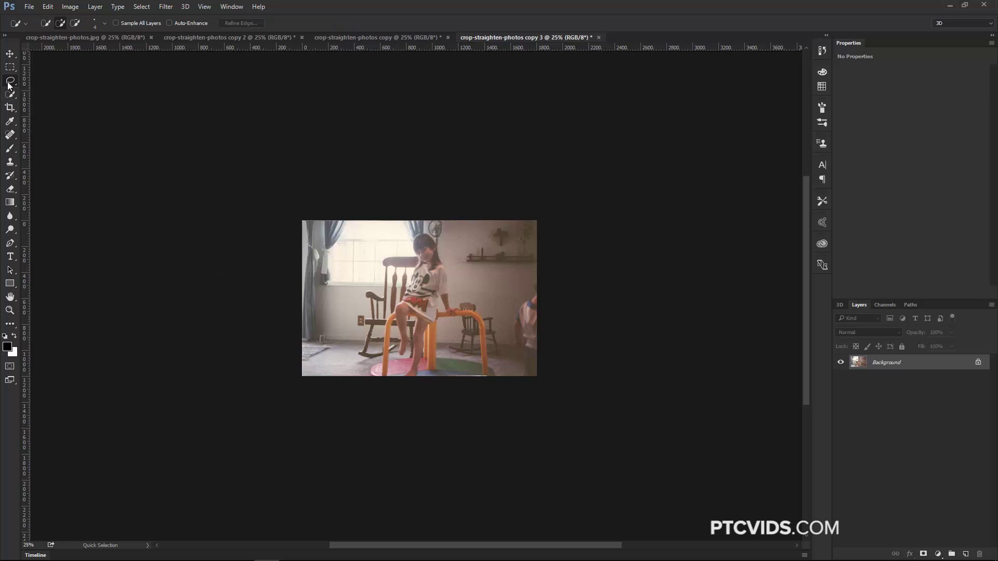
mouse_move(352, 365)
left_mouse_down()
mouse_move(329, 362)
mouse_move(299, 384)
left_mouse_up()
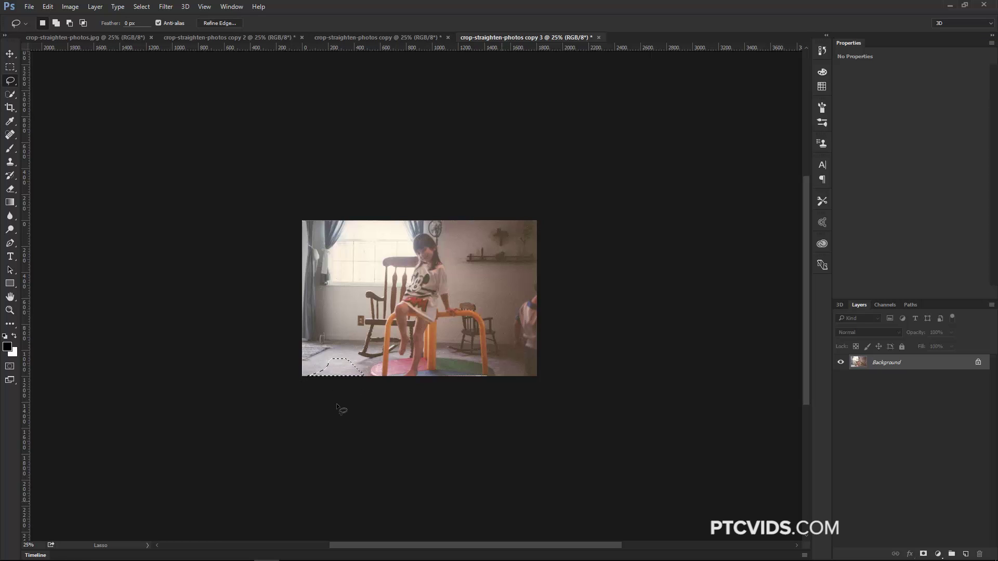
key("BackSpace")
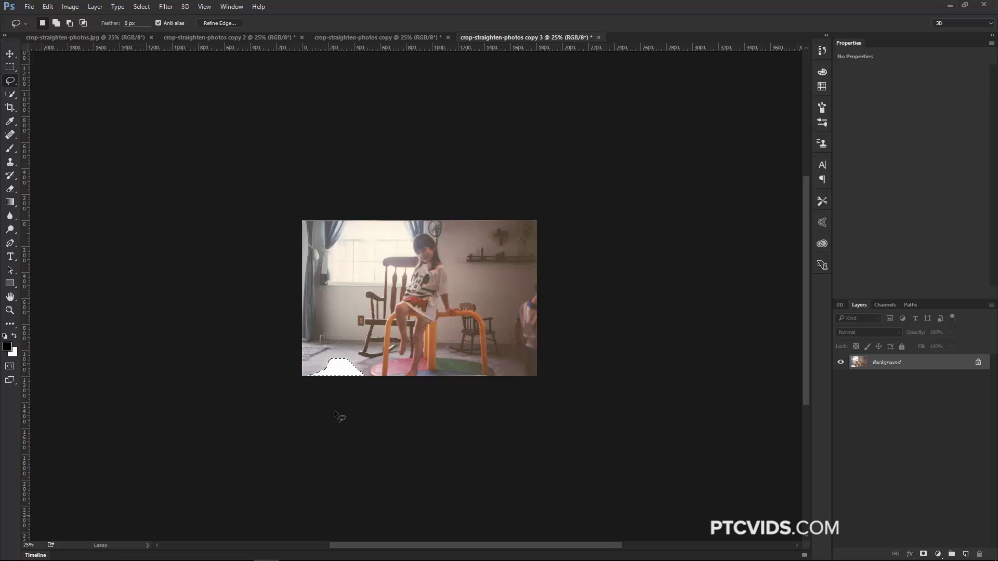
key("ctrl+d")
- Lasso the white bottom-left patch, apply Edit > Fill with Content-Aware, and deselect
mouse_move(365, 378)
left_mouse_down()
mouse_move(331, 353)
mouse_move(305, 372)
mouse_move(312, 384)
left_mouse_up()
left_click(48, 7)
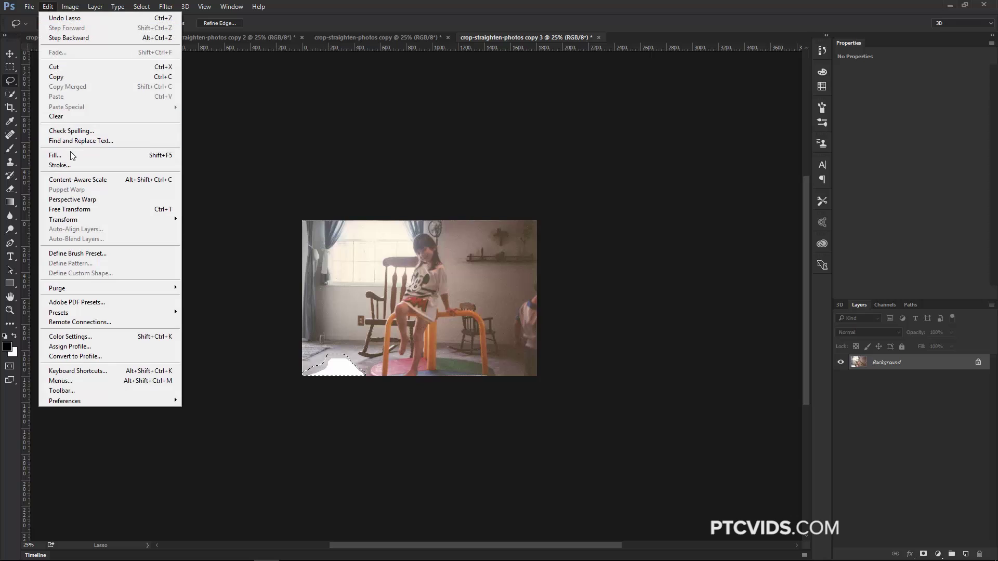
left_click(72, 155)
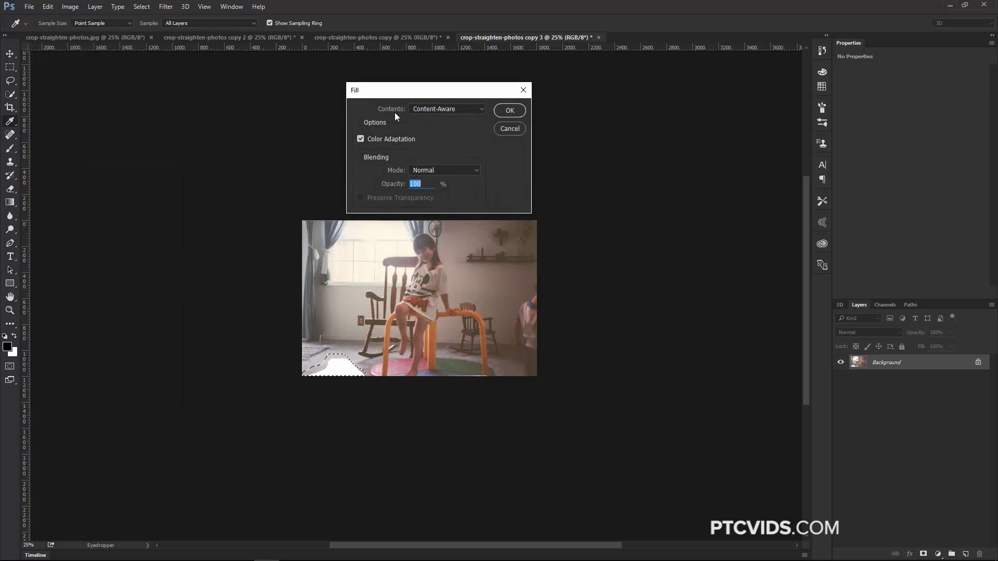
left_click(432, 109)
left_click(426, 148)
left_click(506, 111)
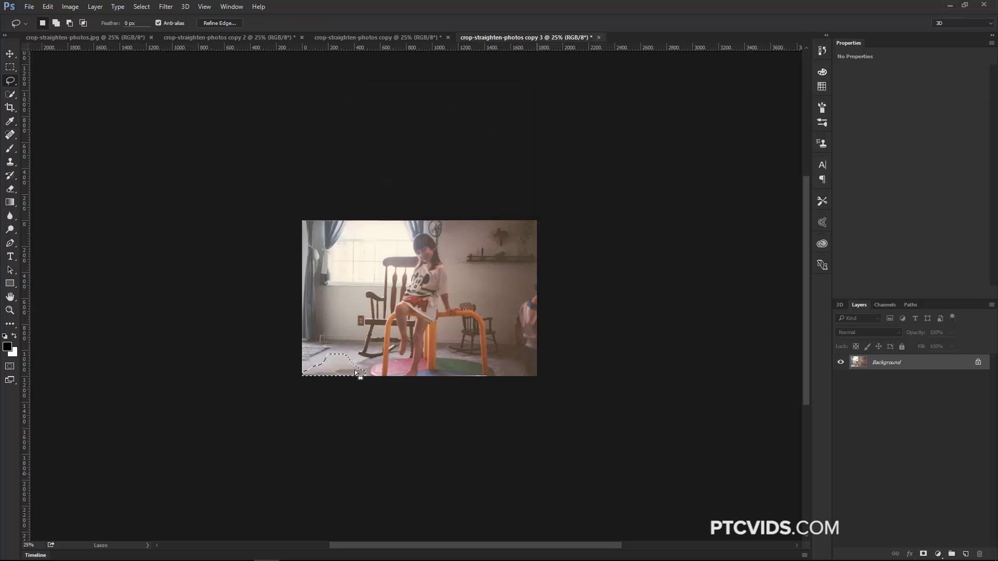
key("ctrl+d")
- Content-aware fill the floor strip along the bottom edge, then deselect
mouse_move(318, 371)
left_mouse_down()
mouse_move(310, 384)
mouse_move(363, 395)
left_mouse_up()
left_click(48, 6)
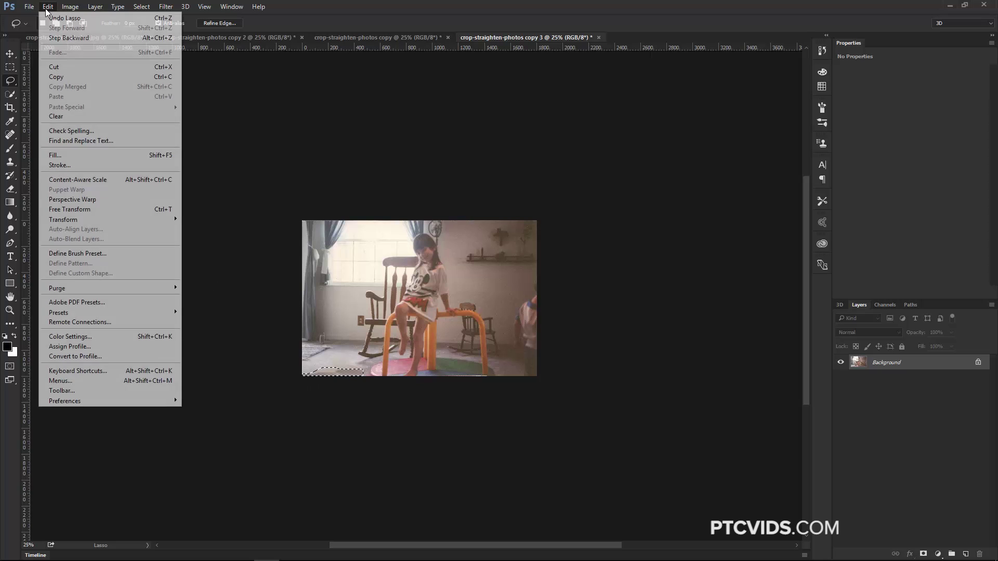
left_click(91, 155)
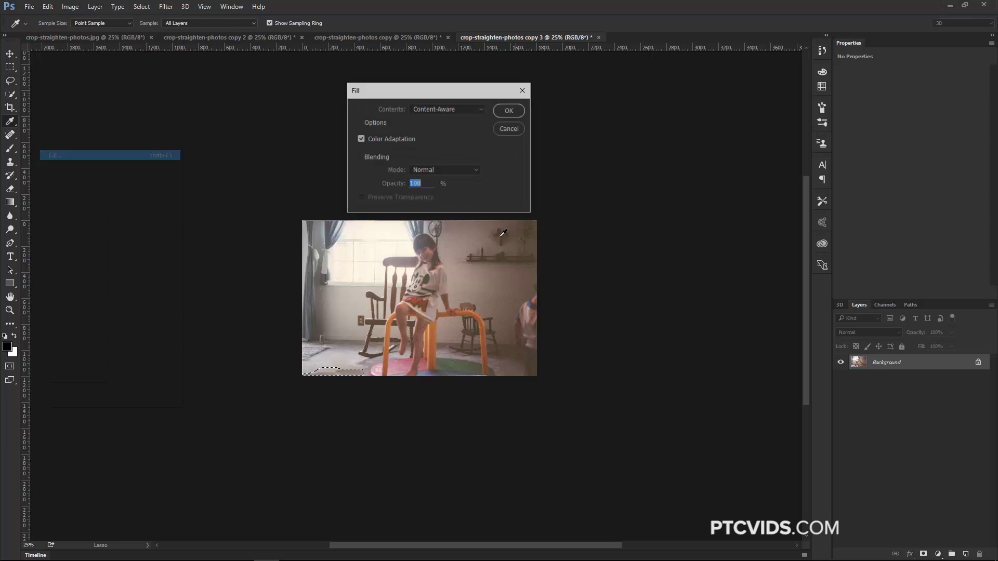
left_click(522, 116)
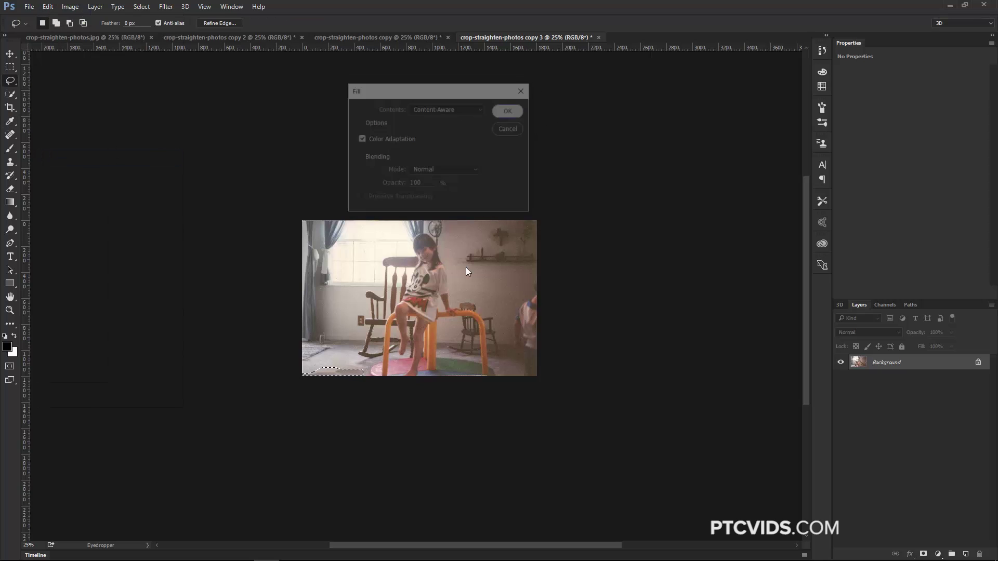
left_click(357, 390)
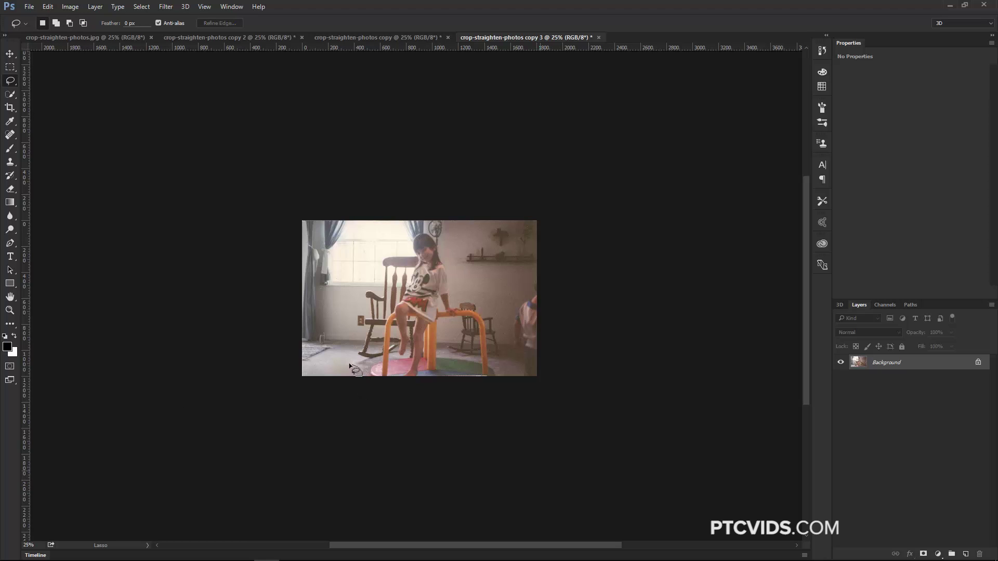
- Content-aware fill a small leftover bottom-left spot via Shift+Backspace, then deselect
left_click_drag(349, 365, 352, 373)
key("shift+BackSpace")
left_click_drag(409, 98, 393, 90)
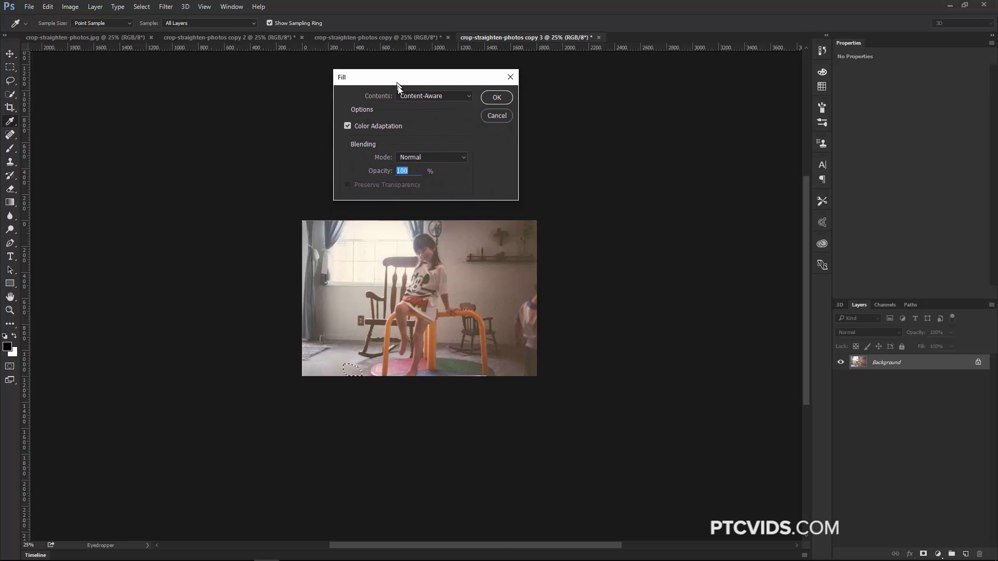
left_click(493, 101)
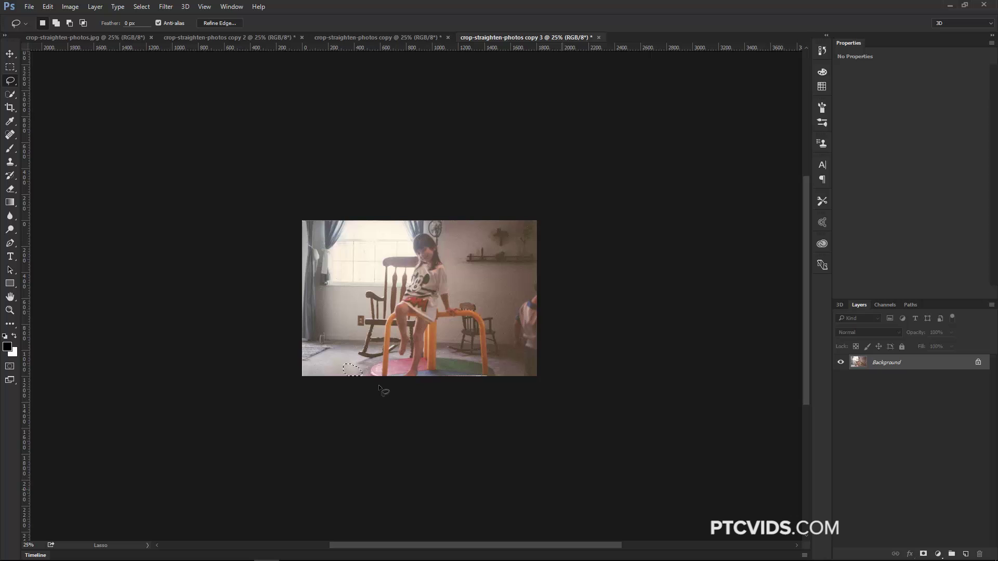
key("ctrl+d")
- On the copy 2 horse Polaroid, crop the white frame down to the picture edges
left_click(235, 37)
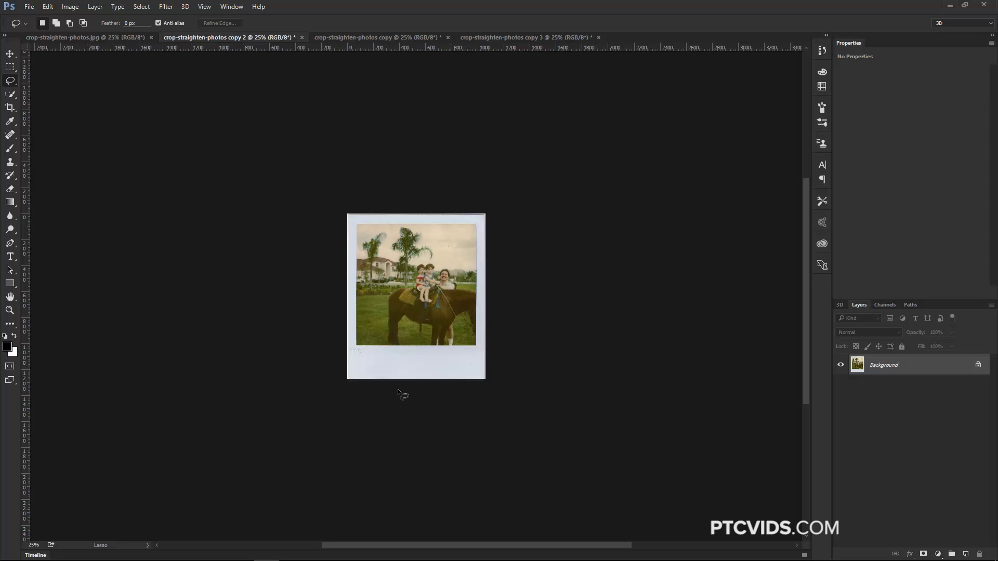
key("c")
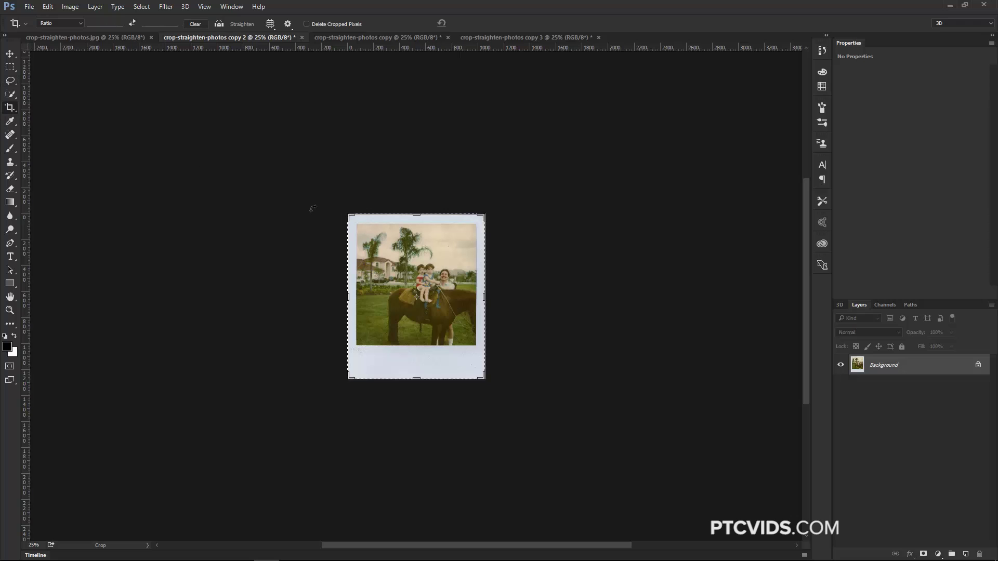
left_click_drag(348, 214, 351, 220)
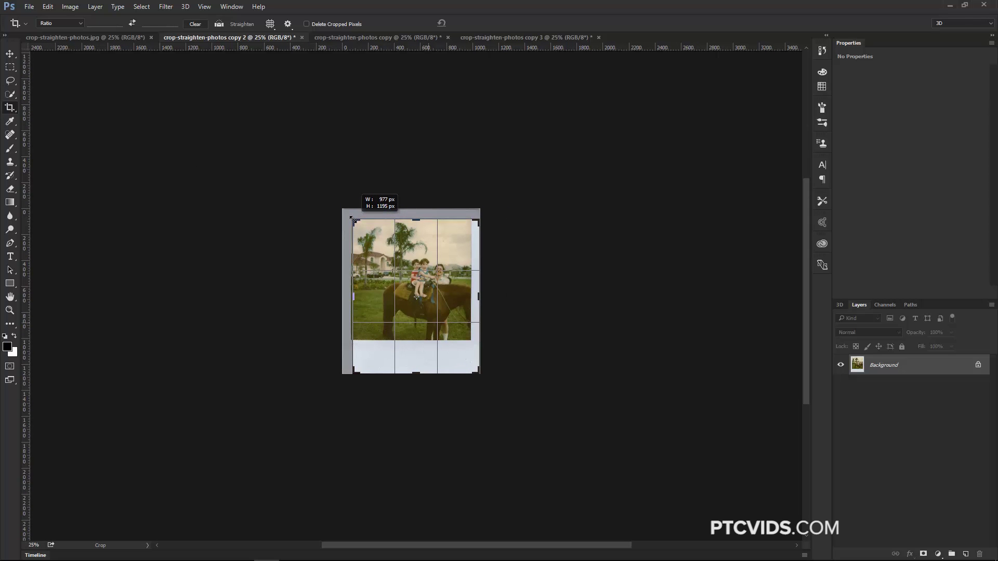
left_click_drag(351, 218, 352, 219)
mouse_move(473, 375)
left_mouse_down()
mouse_move(485, 335)
mouse_move(473, 354)
left_mouse_up()
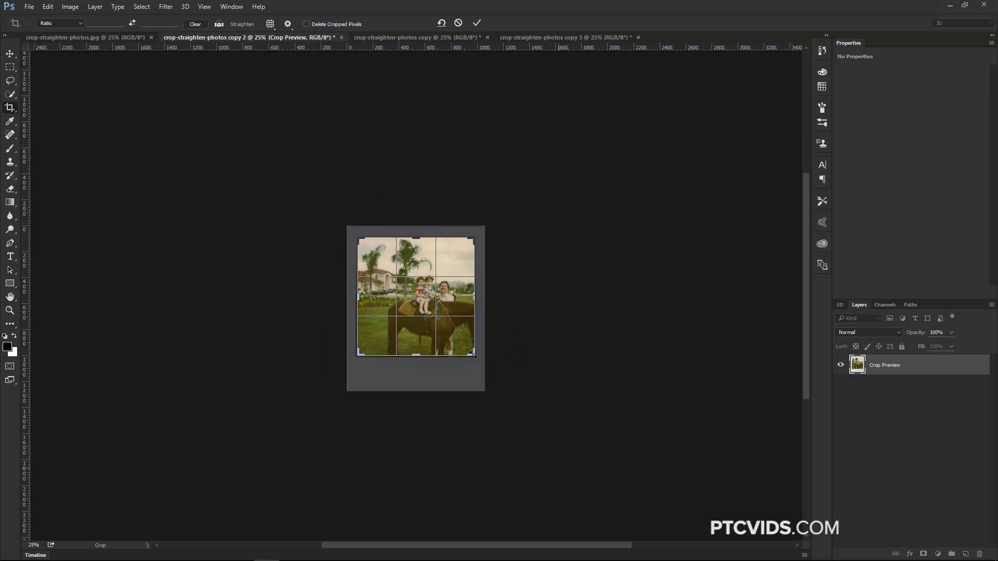
key("Return")
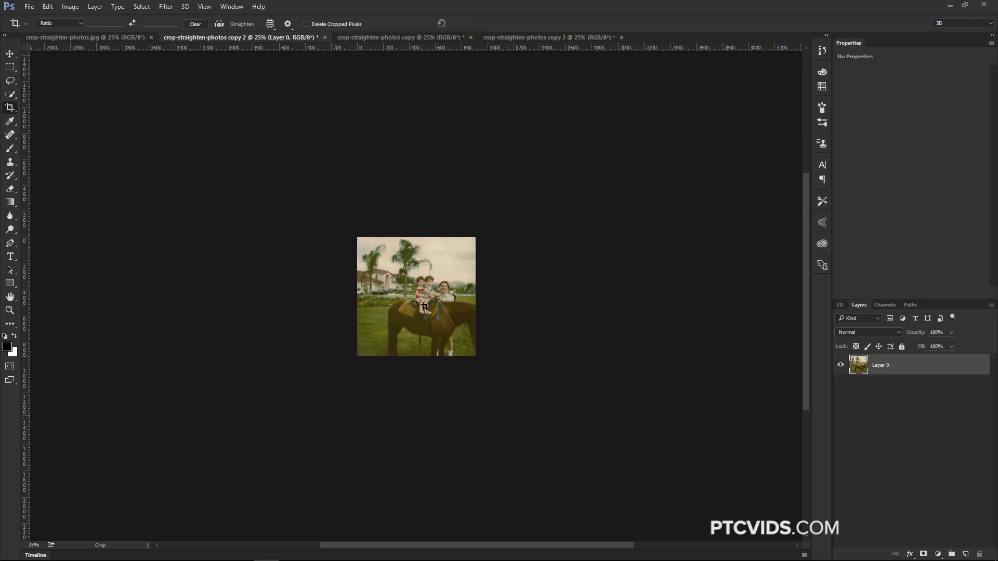
- Zoom in and apply Image > Auto Color to remove the Polaroid's yellow-green cast
scroll(424, 306, "up", 6)
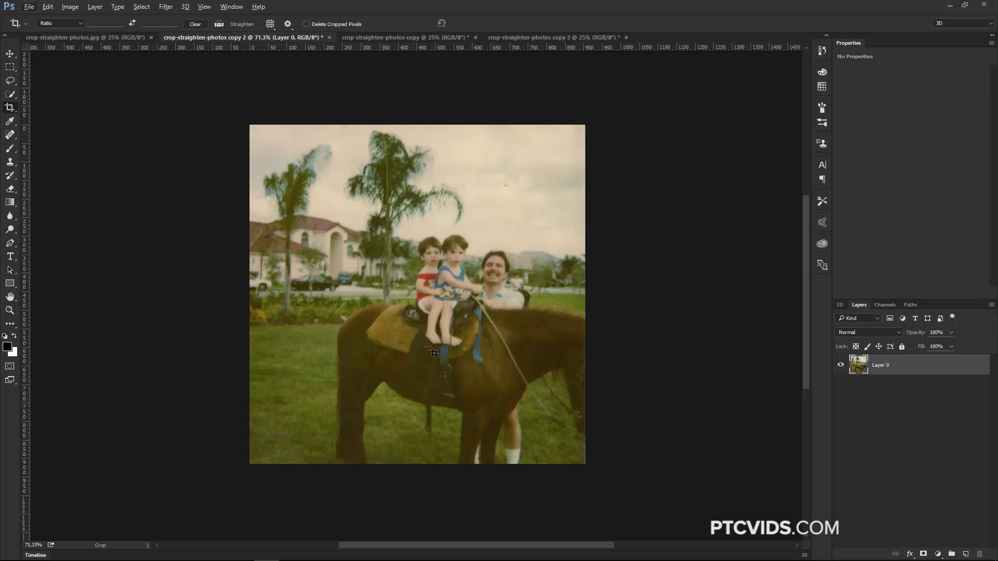
left_click(70, 7)
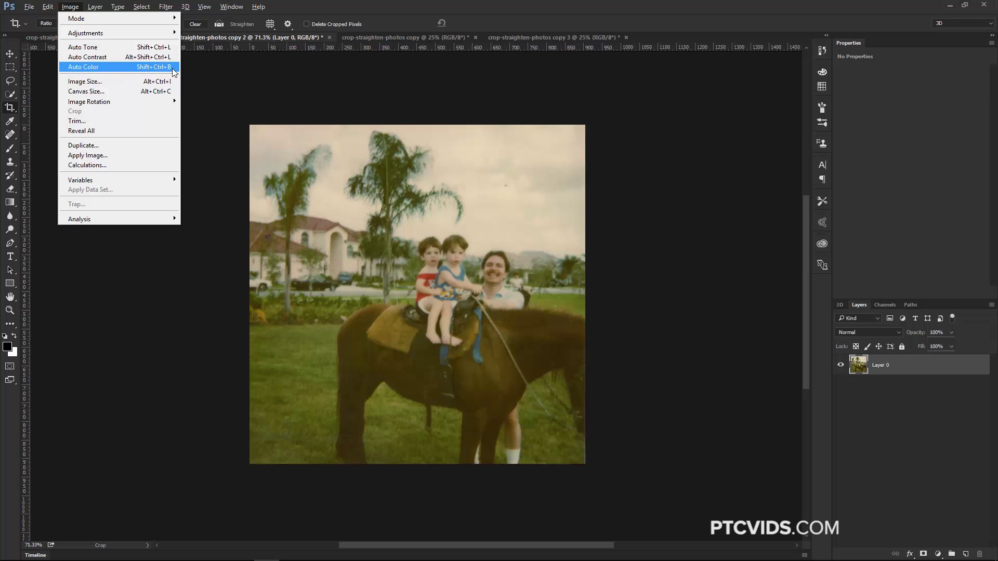
left_click(91, 71)
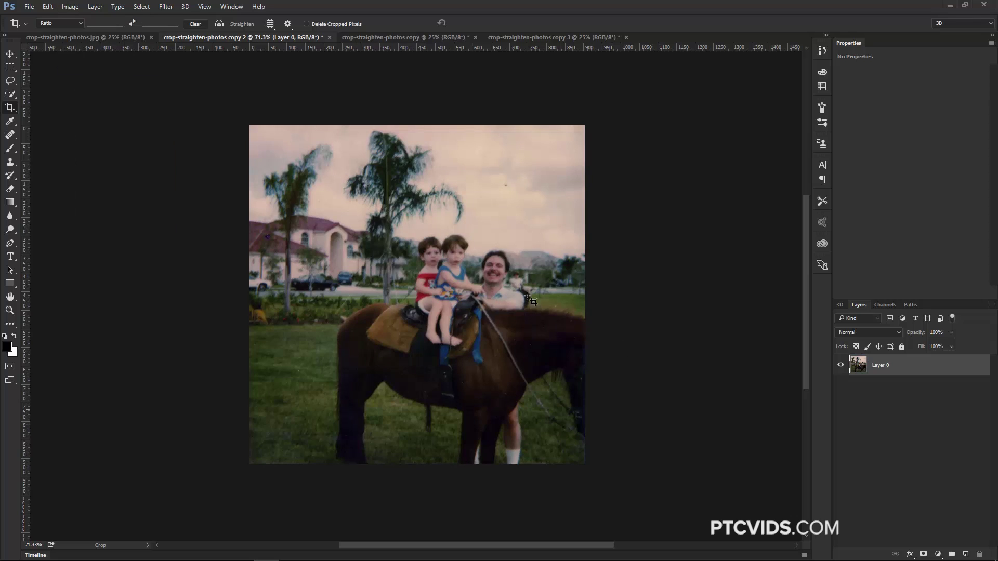
left_click(48, 6)
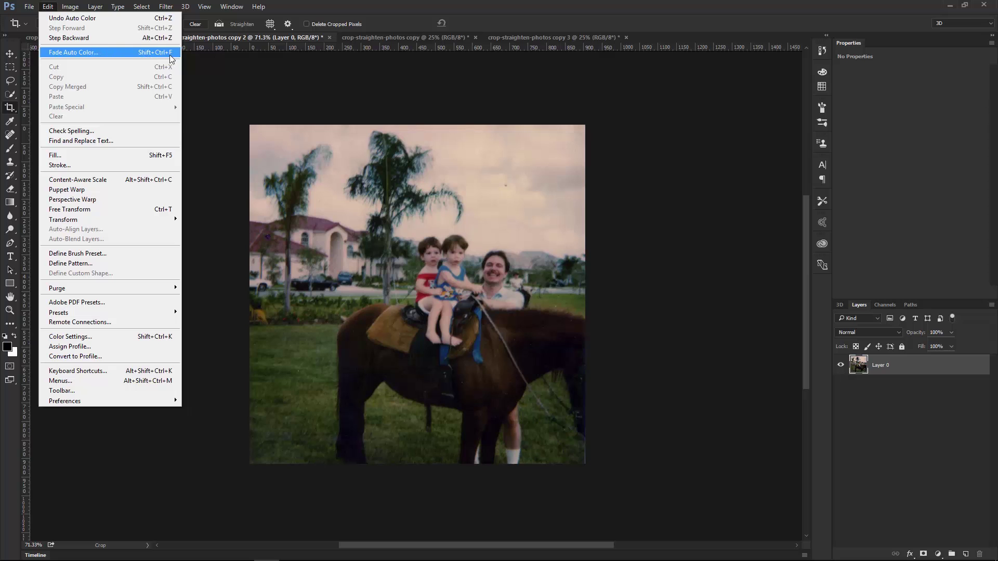
- Fade the horse photo's Auto Color correction to Color blend mode at 100% opacity
left_click(101, 54)
left_click_drag(650, 92, 88, 118)
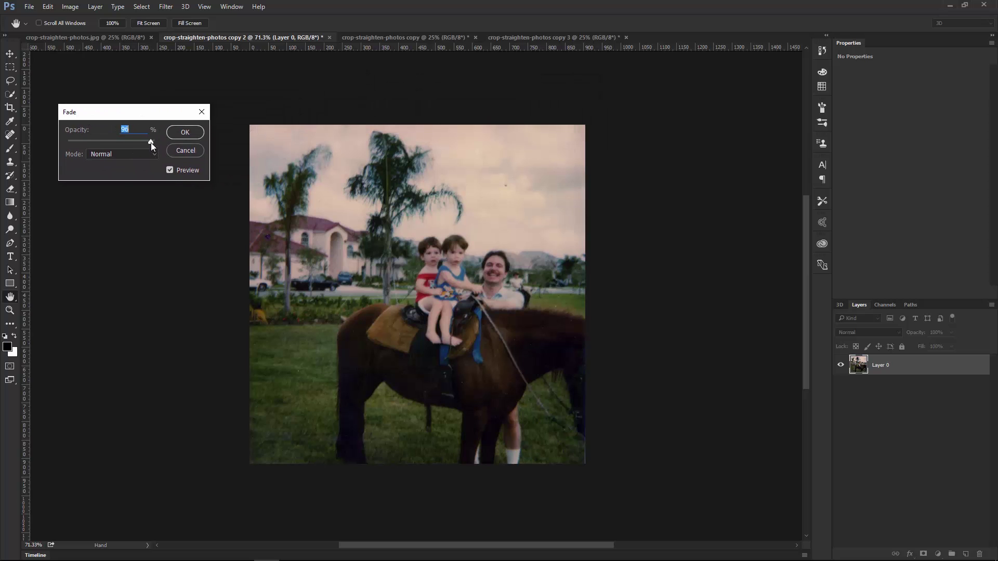
mouse_move(150, 142)
left_mouse_down()
mouse_move(86, 143)
mouse_move(154, 142)
left_mouse_up()
left_click(95, 155)
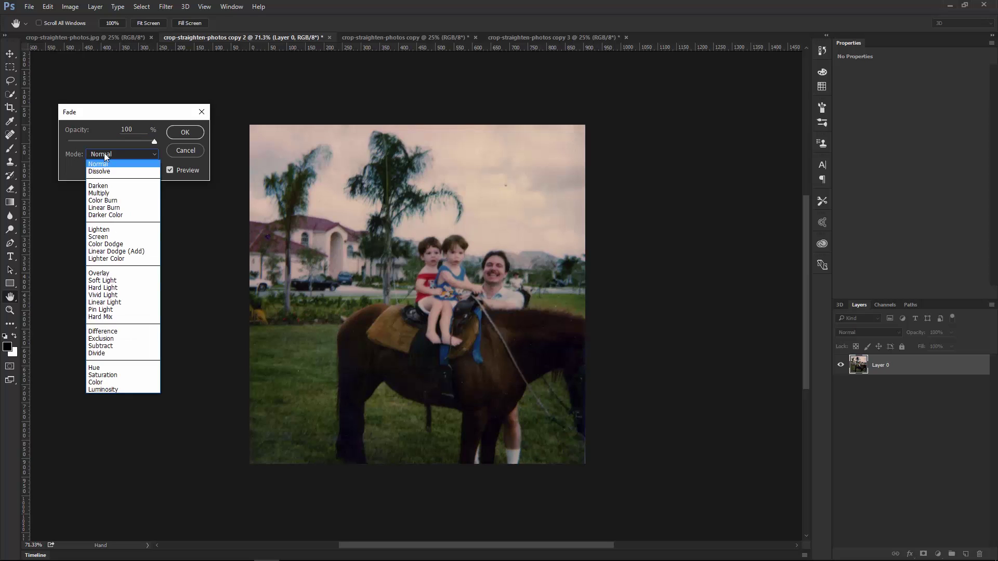
left_click(125, 384)
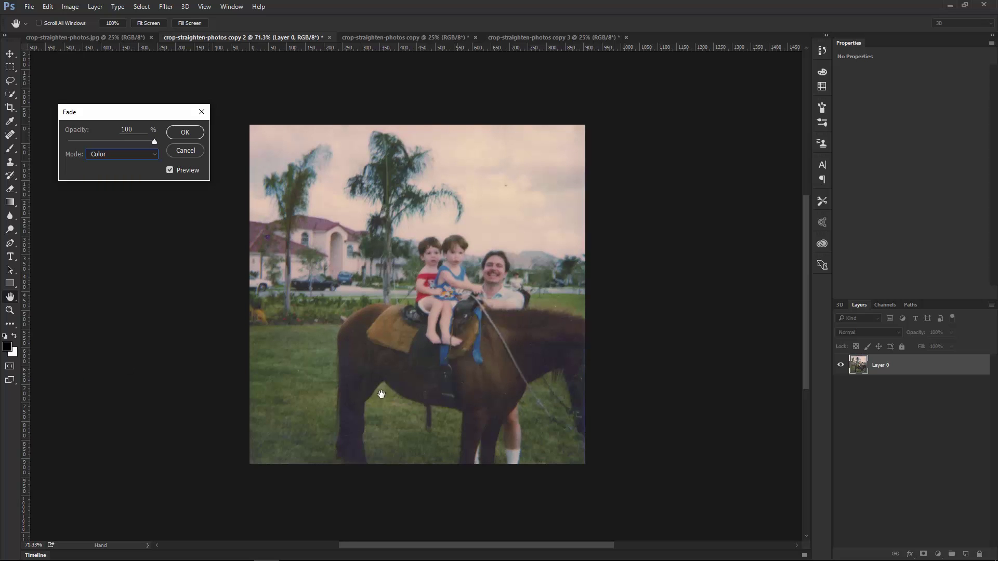
left_click(197, 136)
key("c")
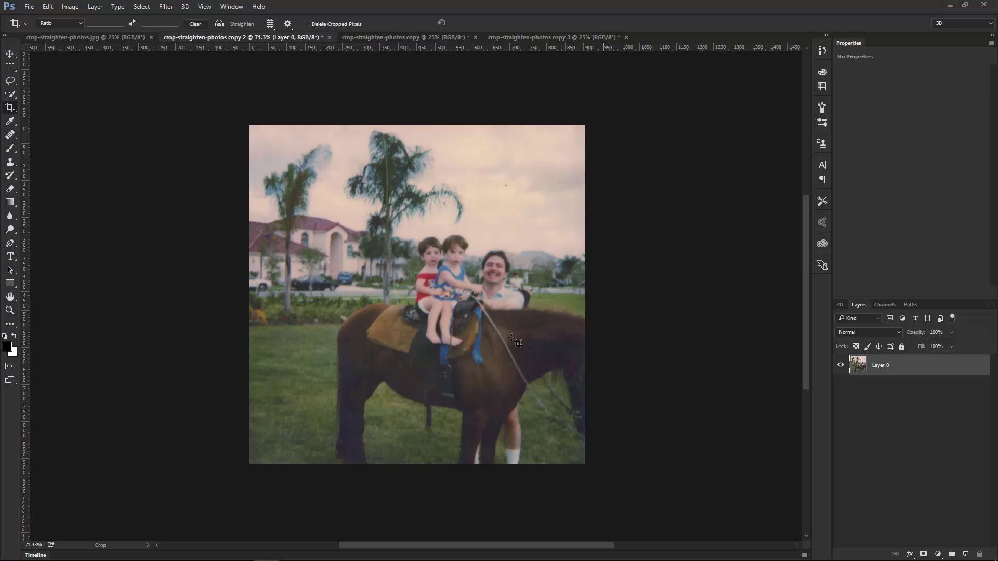
- Apply Auto Contrast to the horse photo, fade it to 78%, then switch to the three-kids photo
left_click(70, 7)
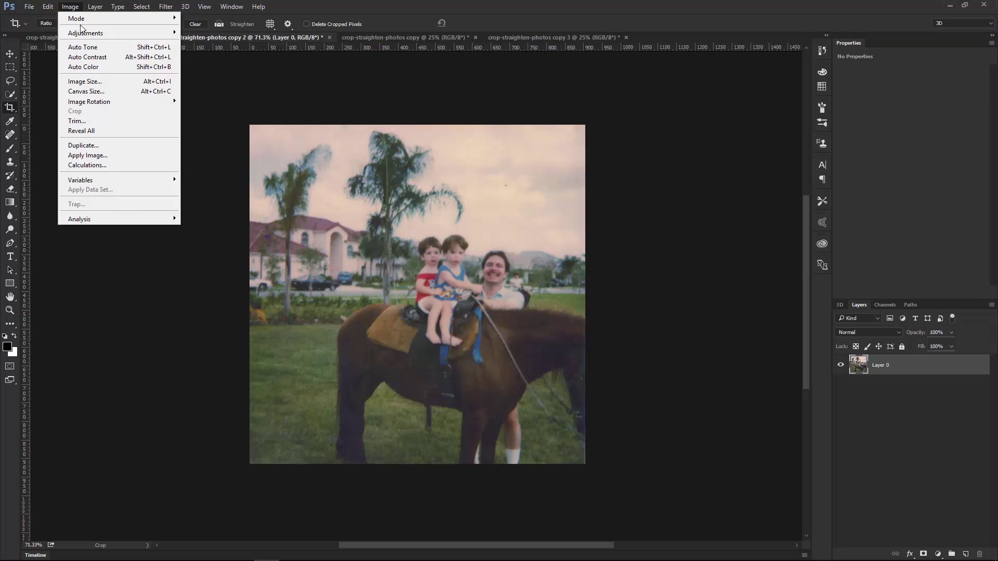
left_click(93, 57)
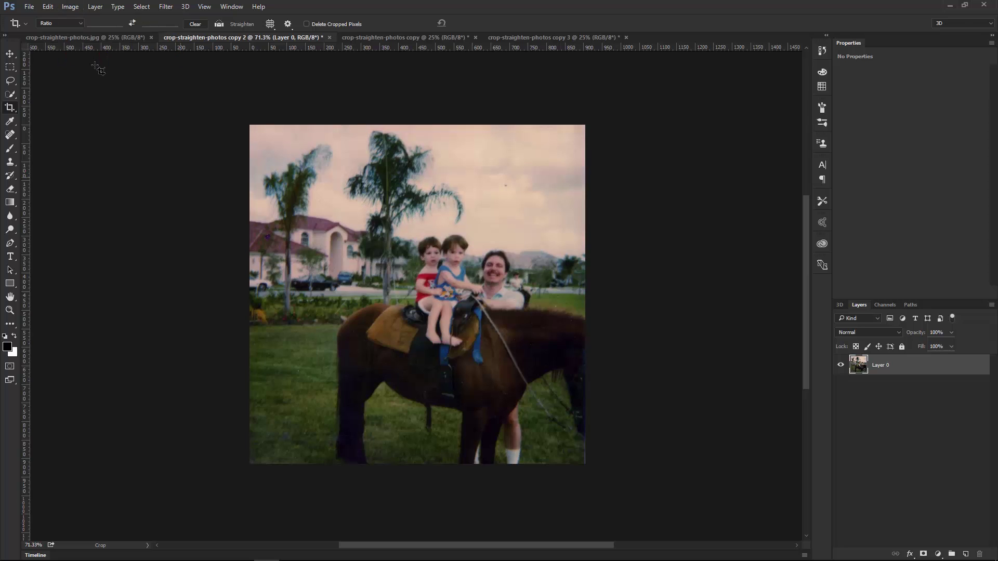
left_click(48, 7)
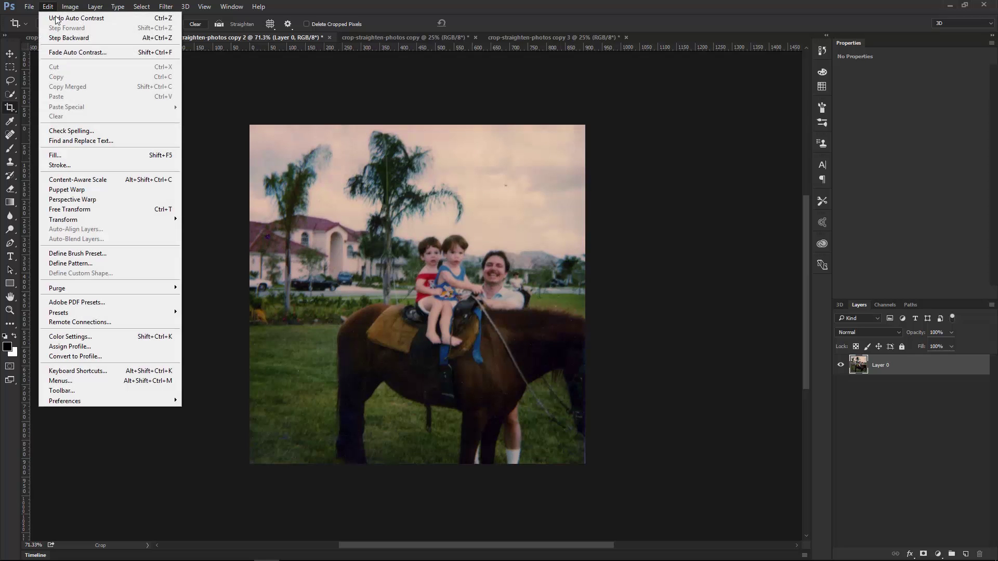
left_click(76, 53)
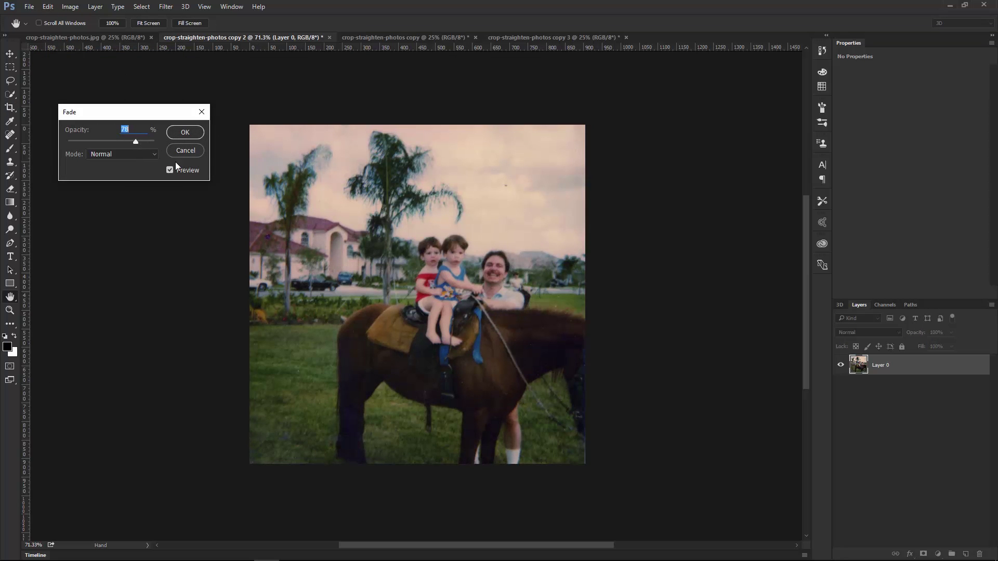
left_click(194, 134)
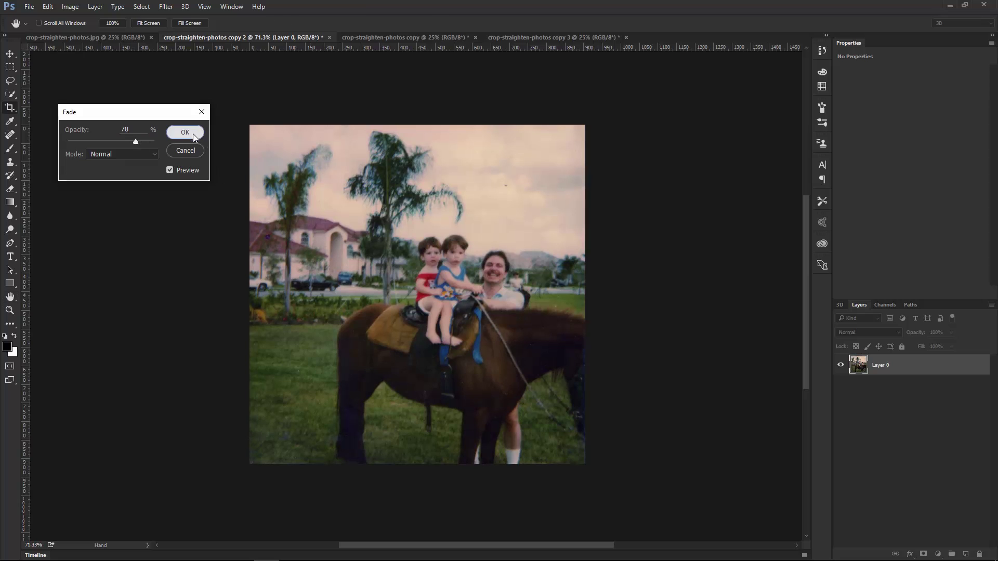
left_click(194, 134)
left_click(420, 39)
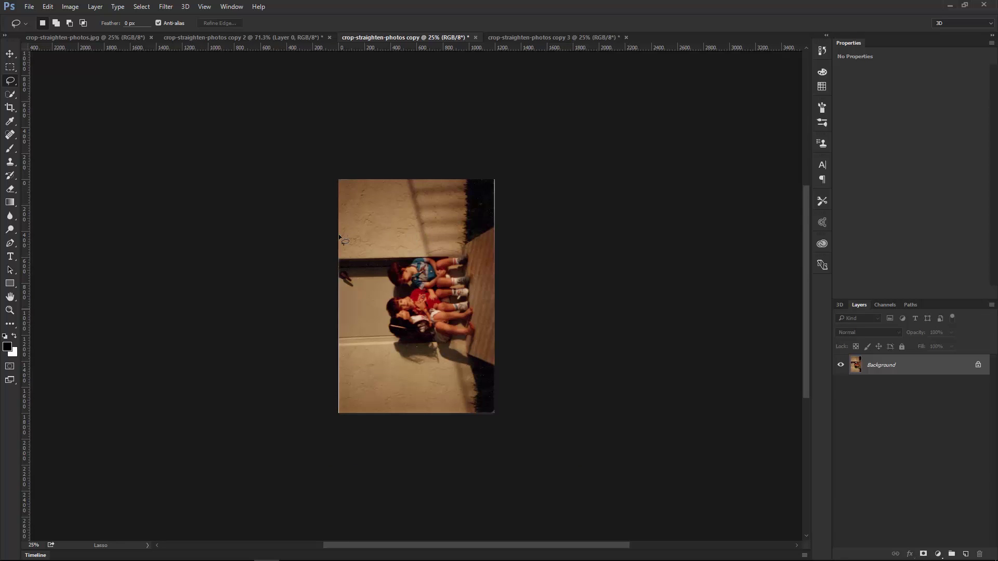
- Rotate the sideways three-kids photo 90° clockwise with Image Rotation
left_click(71, 8)
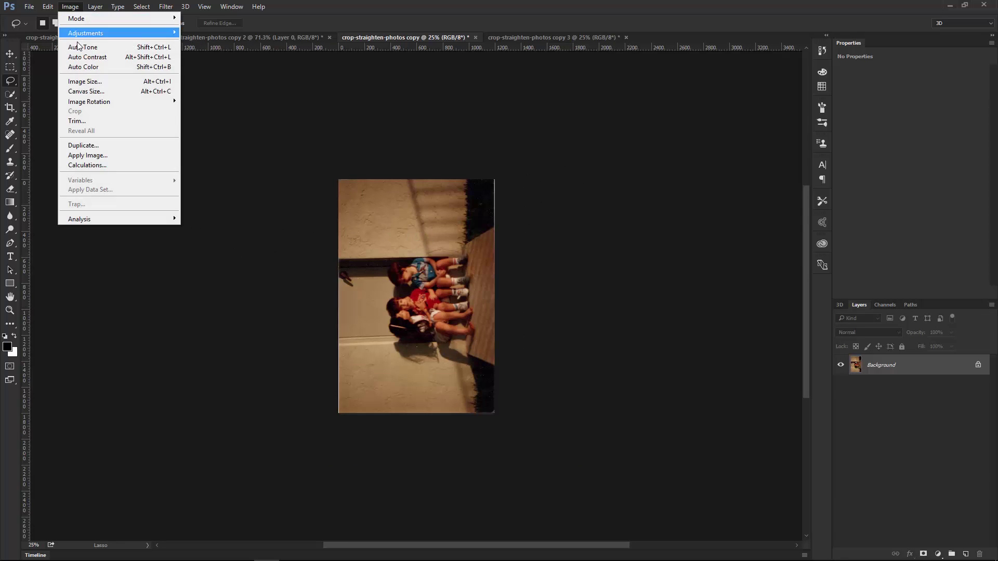
mouse_move(119, 101)
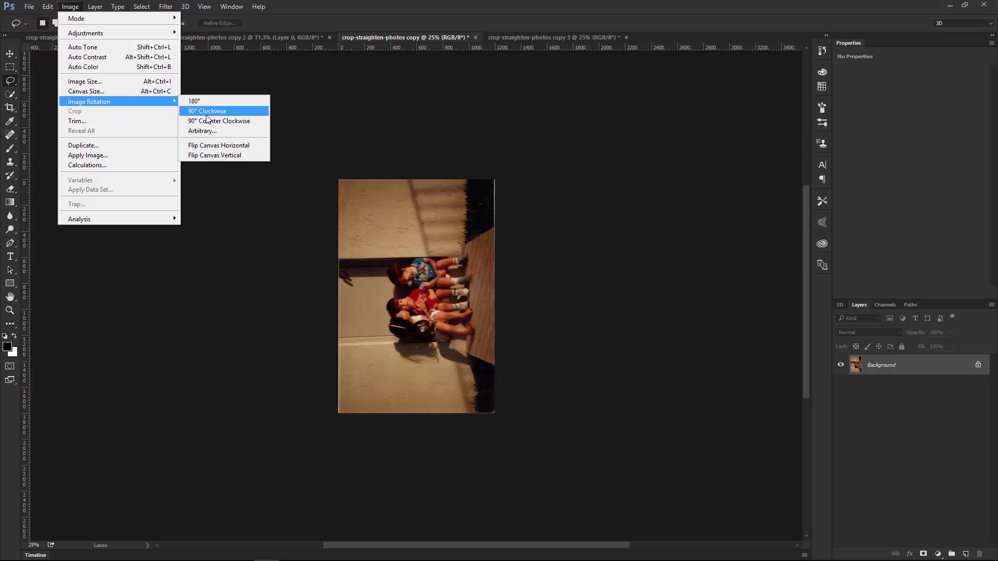
left_click(207, 112)
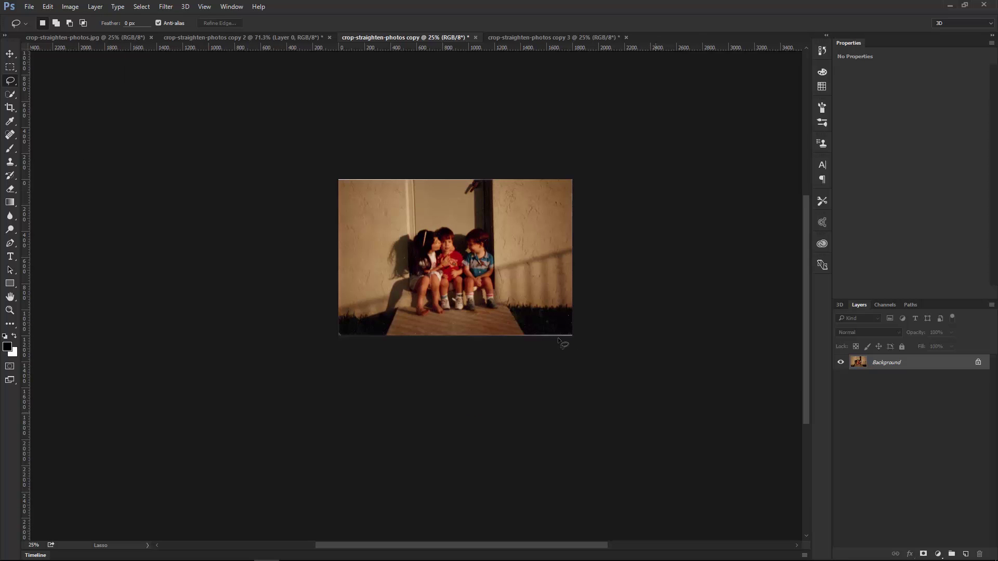
- Tilt the crop to level the three-kids photo and commit the straightened crop
left_click(10, 108)
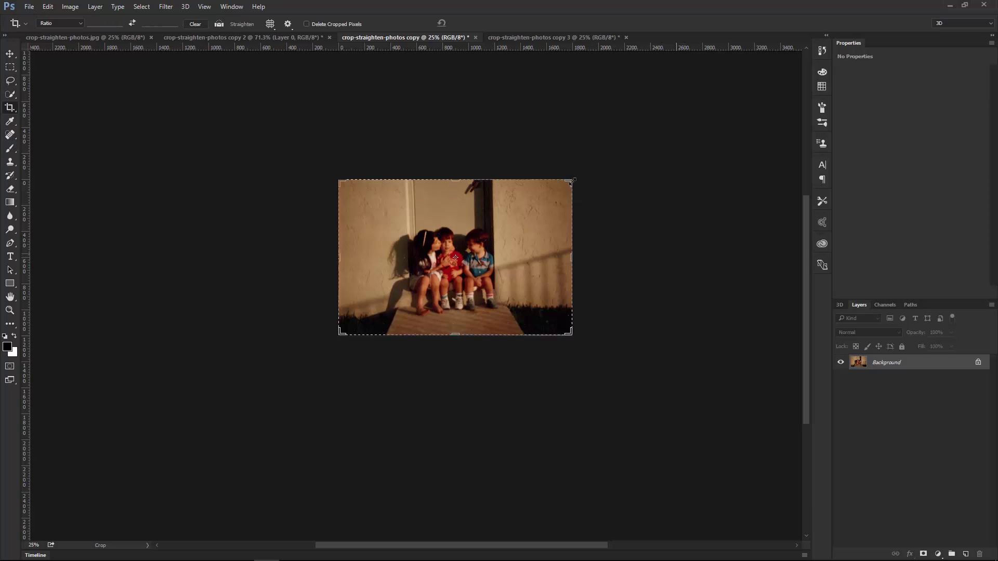
left_click_drag(573, 178, 563, 183)
key("Return")
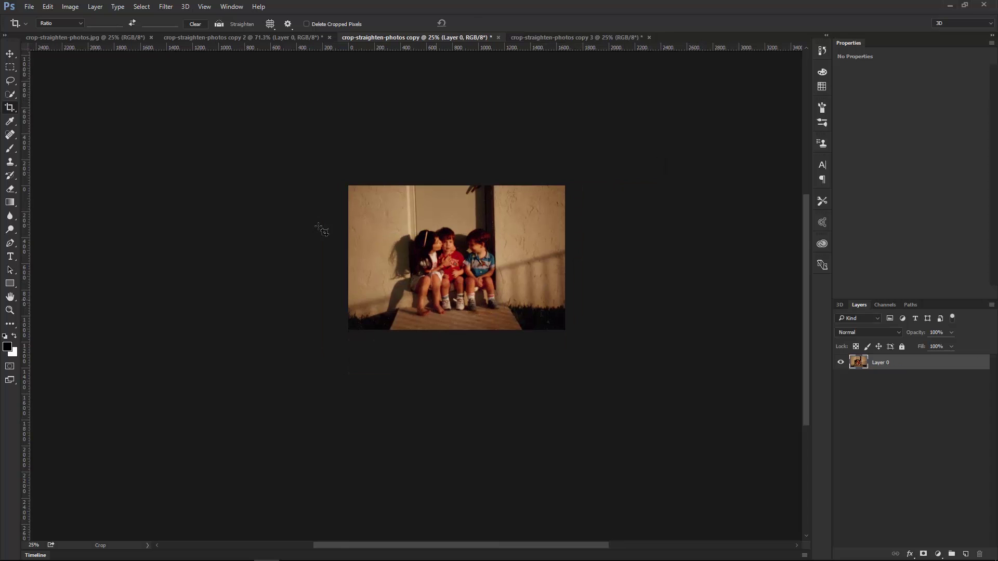
- Leave the photo unadjusted and switch to the girl-on-orange-toy photo (copy 3)
left_click(70, 6)
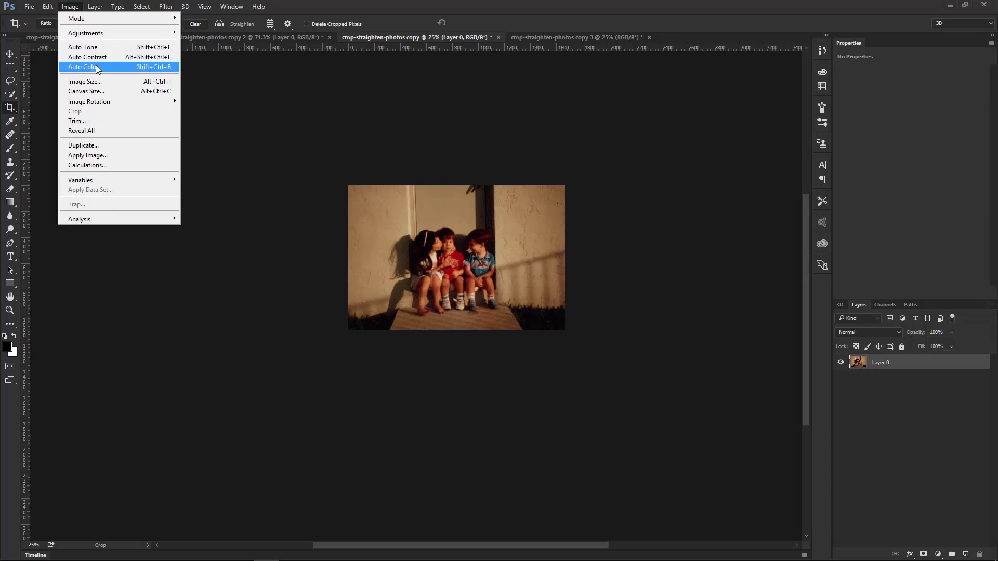
left_click(544, 232)
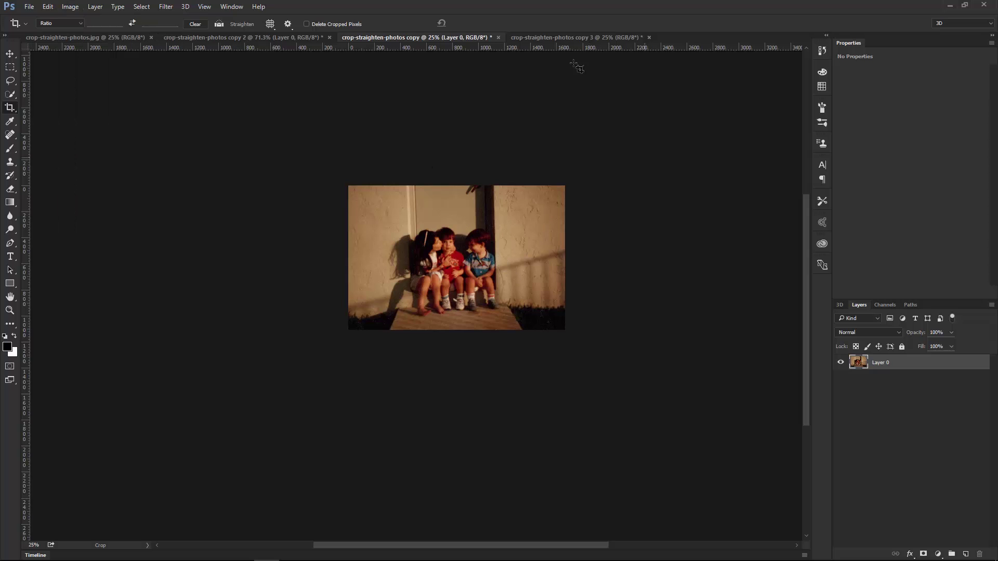
left_click(561, 36)
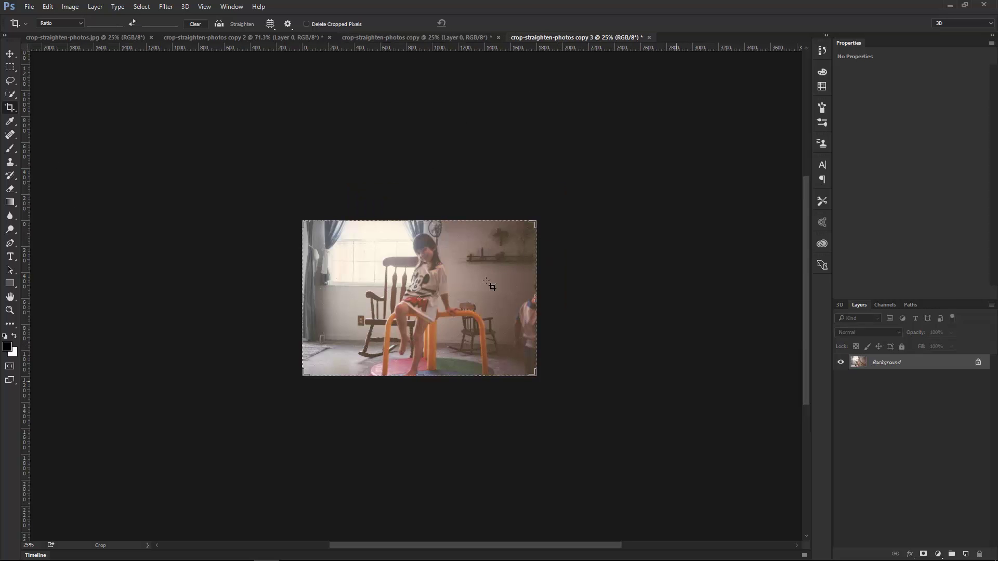
scroll(434, 304, "up", 5)
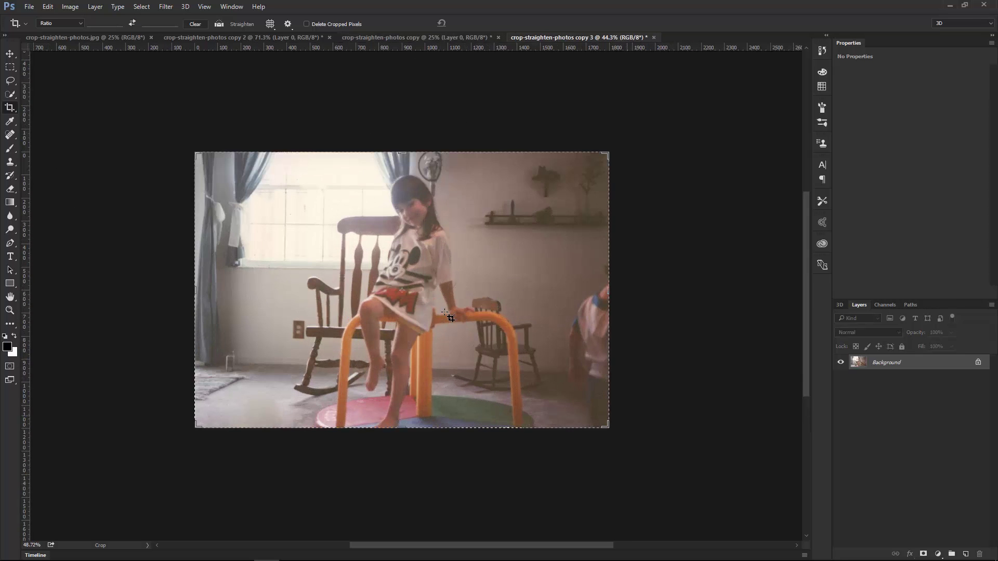
scroll(445, 312, "up", 3)
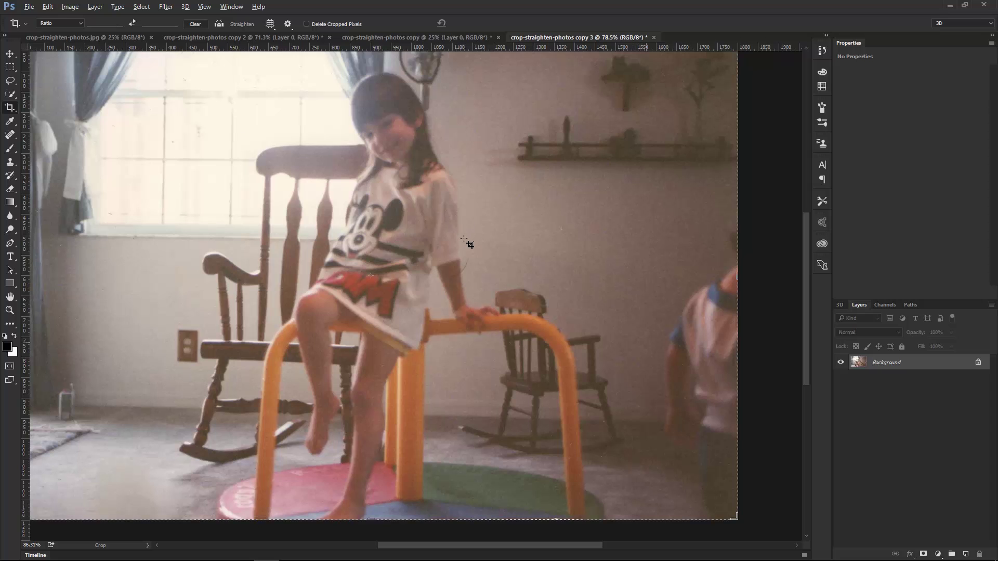
scroll(468, 243, "up", 3)
scroll(467, 244, "up", 2)
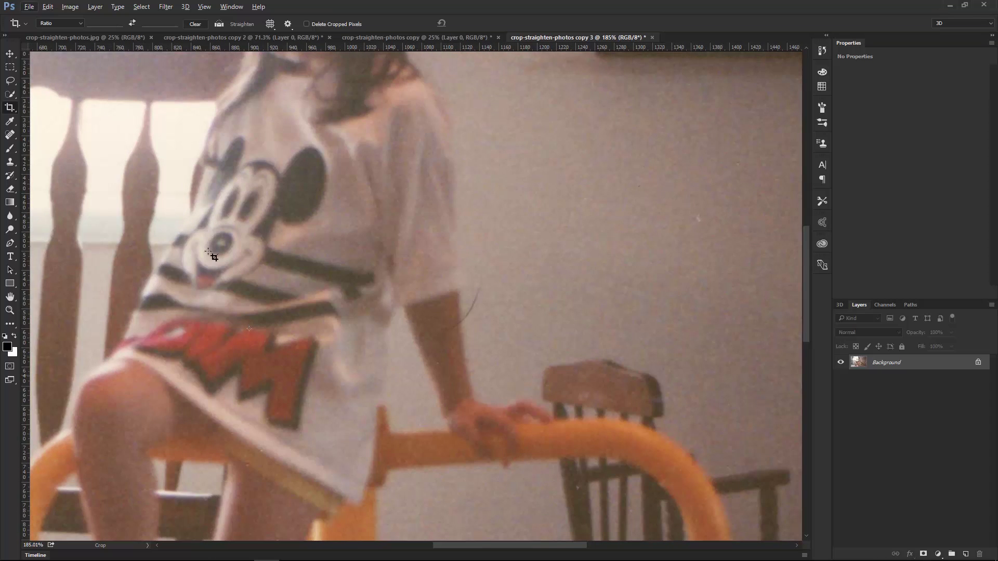
scroll(78, 302, "up", 3)
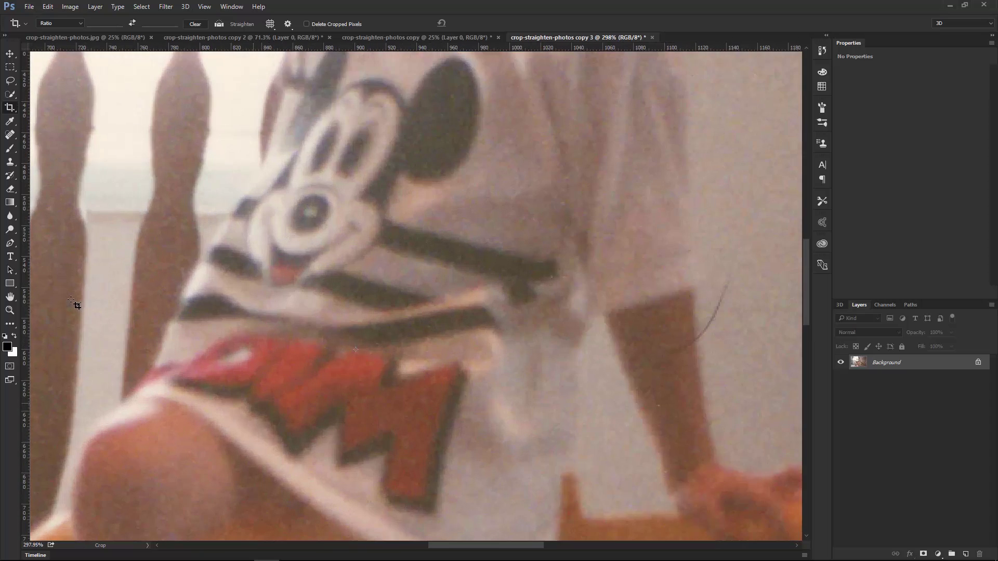
left_click_drag(167, 261, 280, 251)
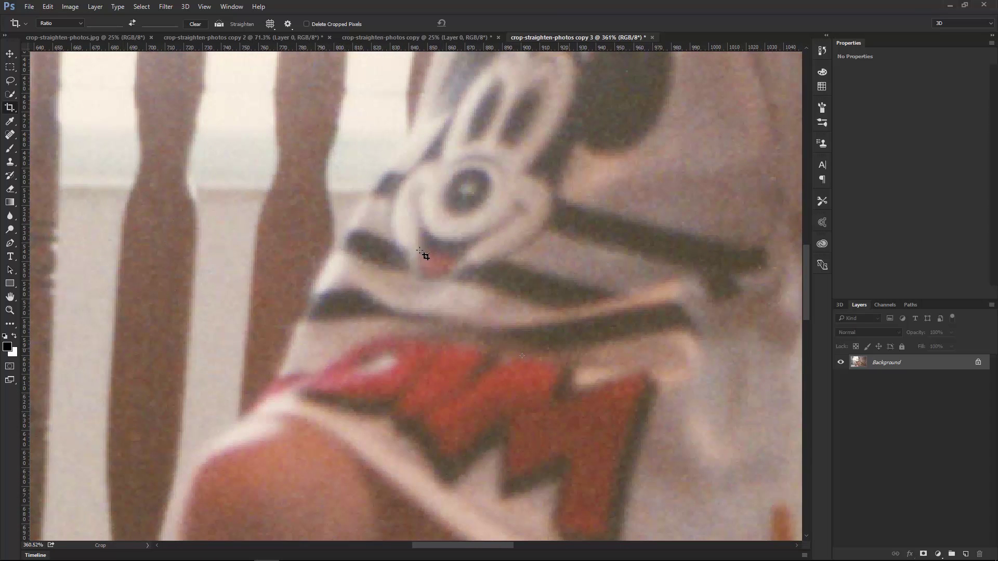
left_click_drag(400, 236, 258, 325)
left_click_drag(395, 258, 408, 365)
scroll(408, 365, "down", 2)
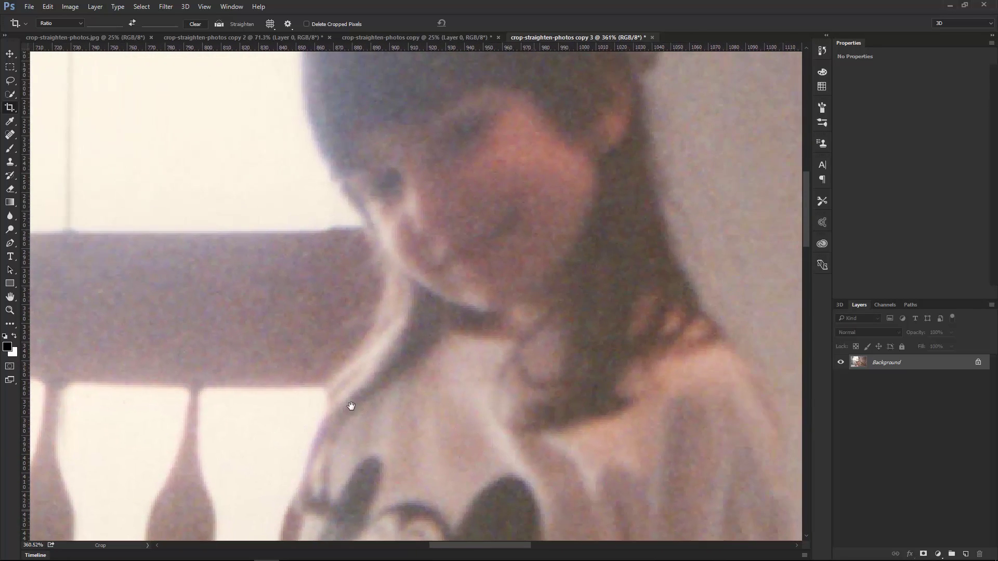
scroll(325, 285, "down", 4)
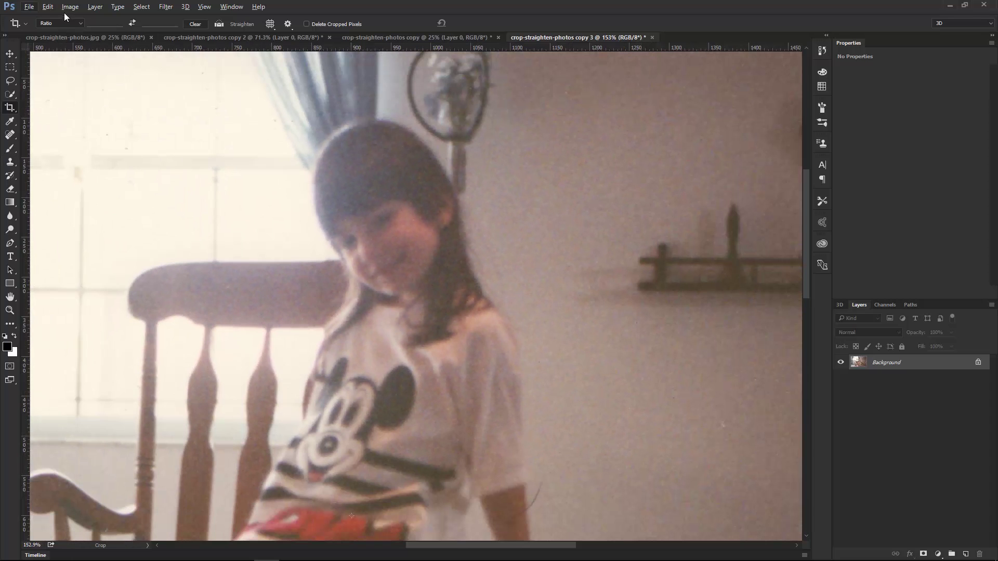
- Apply Auto Color and Auto Tone to the girl photo, then bring her face into view
left_click(66, 8)
left_click(96, 67)
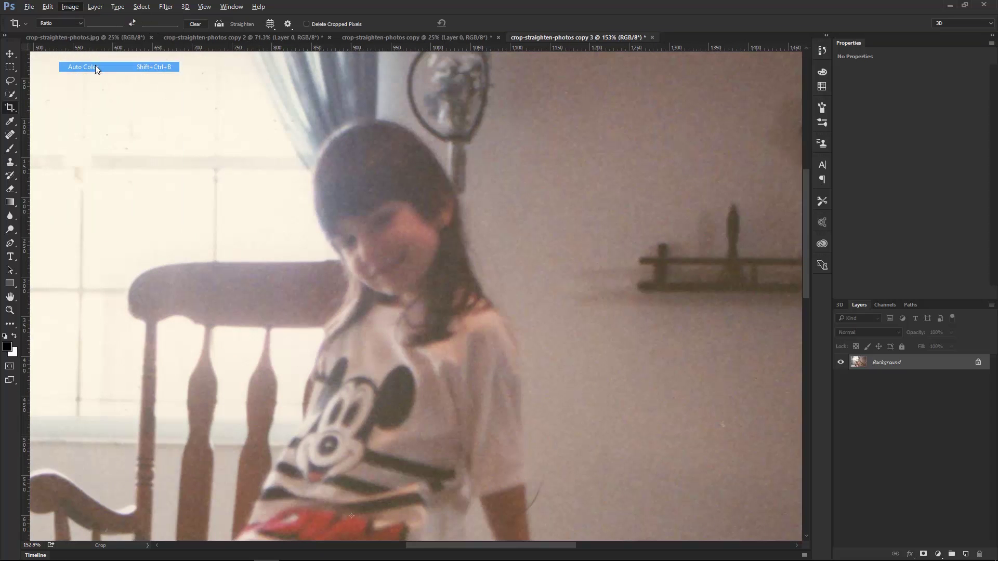
left_click(70, 7)
left_click(85, 51)
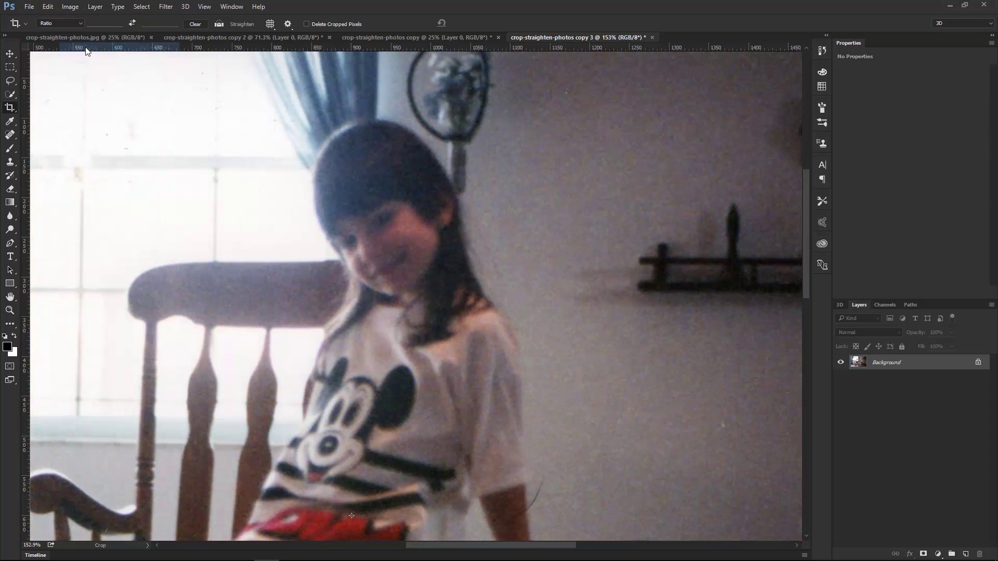
scroll(468, 328, "down", 3)
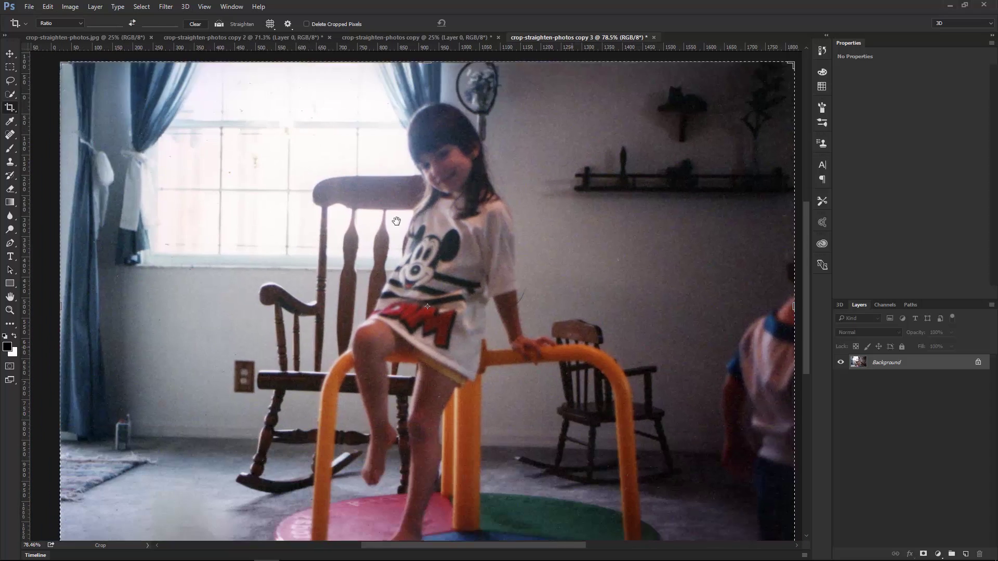
scroll(422, 285, "up", 5)
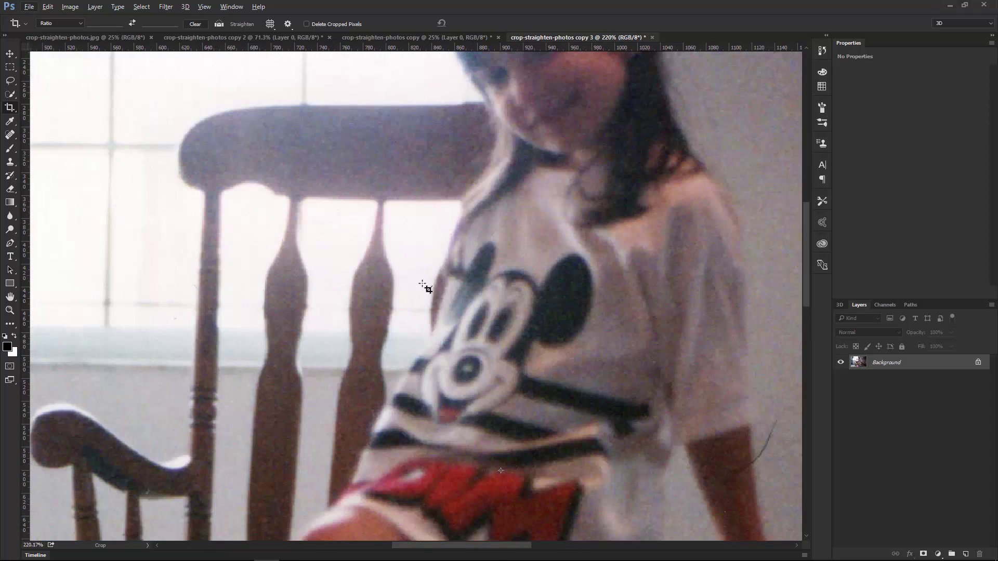
left_click_drag(550, 285, 414, 325)
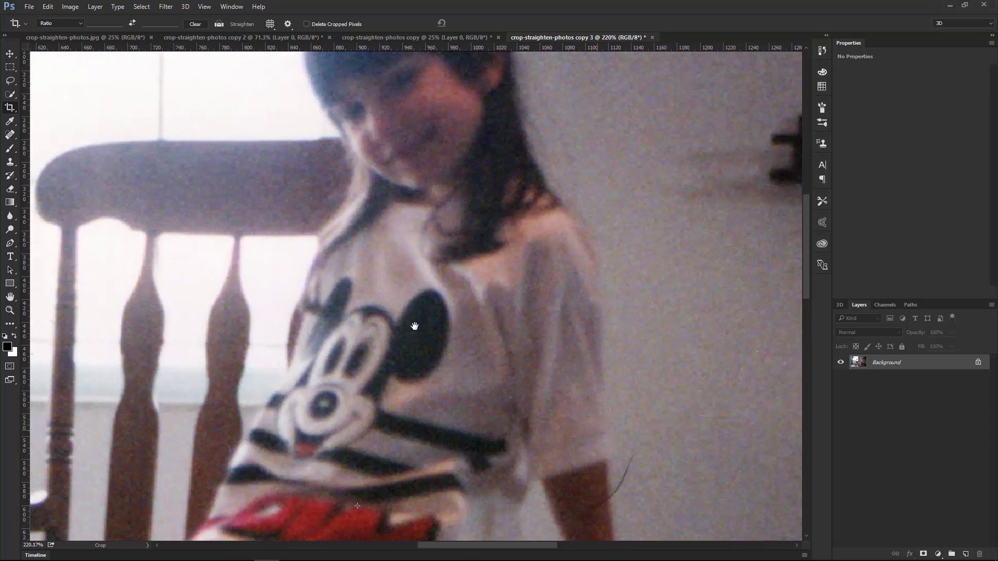
- Open Reduce Noise and drop Reduce Color Noise and Strength to 0
left_click(166, 6)
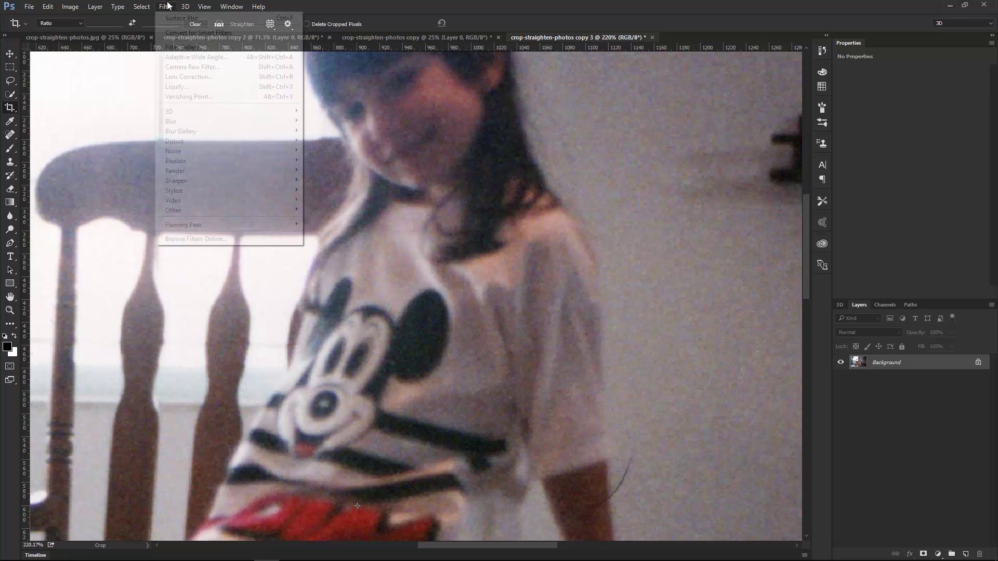
mouse_move(178, 154)
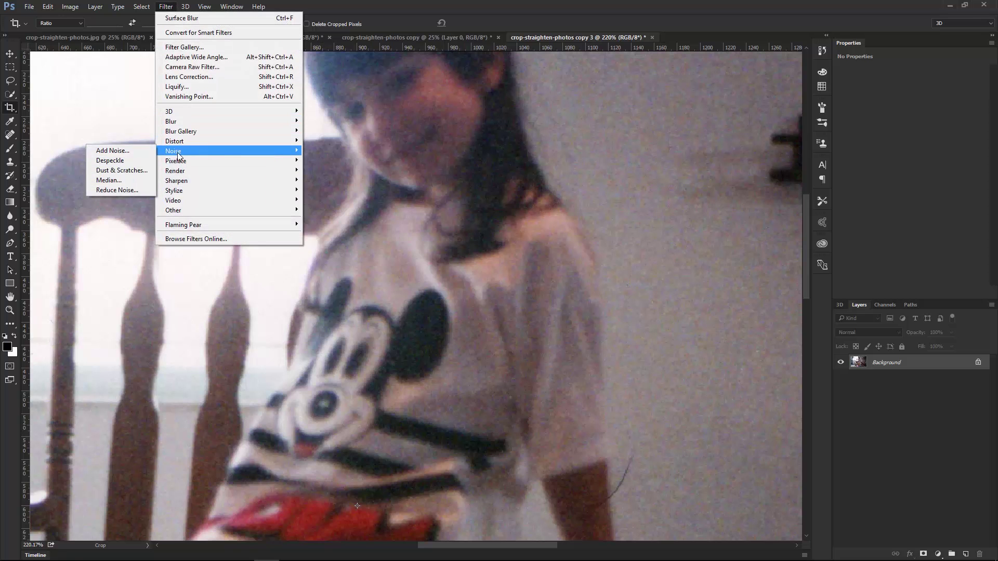
left_click(126, 190)
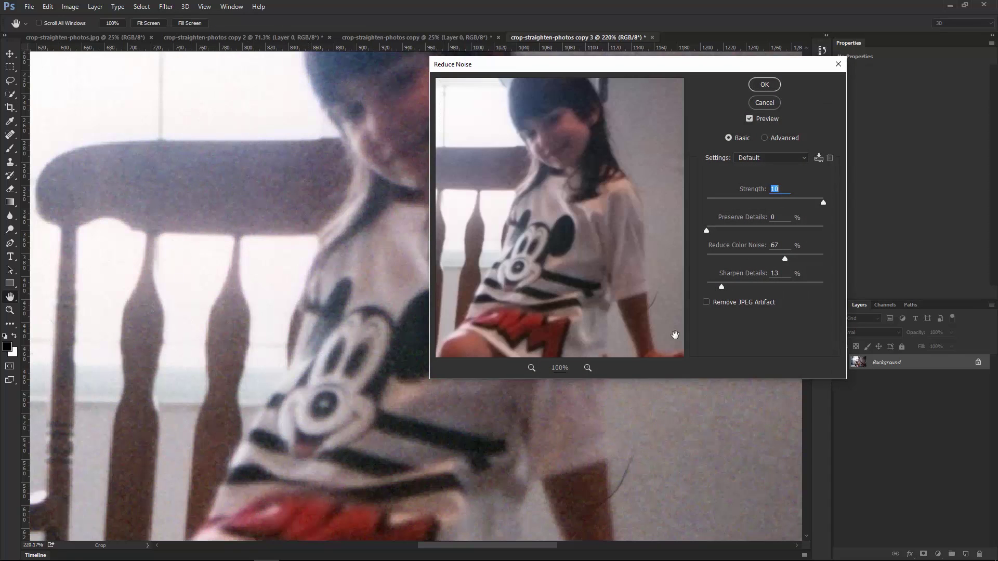
left_click_drag(542, 65, 514, 80)
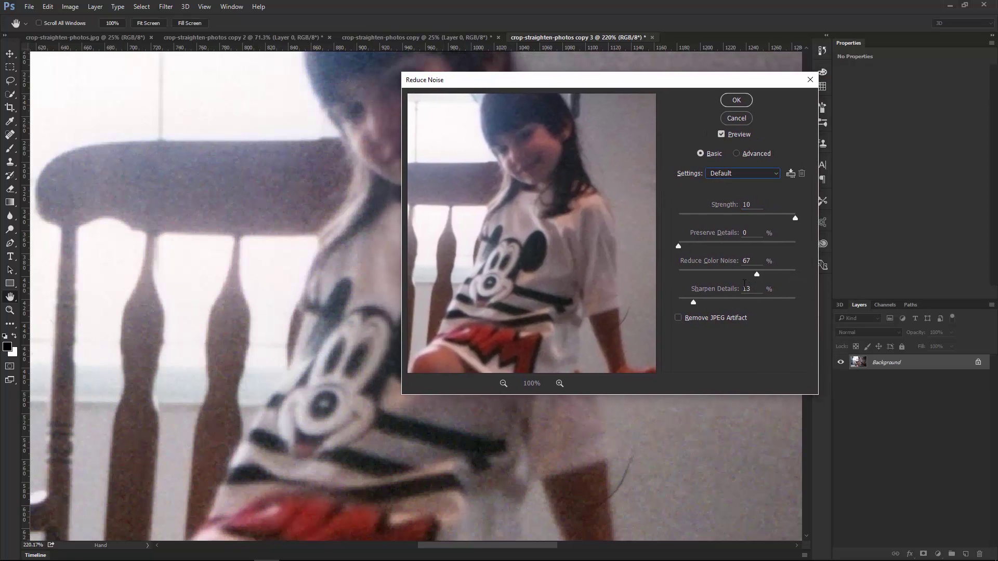
left_click_drag(757, 274, 678, 274)
left_click_drag(795, 218, 656, 223)
- Try Strength values of 3 and 0, then settle Strength at 10
mouse_move(616, 84)
left_mouse_down()
mouse_move(606, 92)
mouse_move(623, 95)
left_mouse_up()
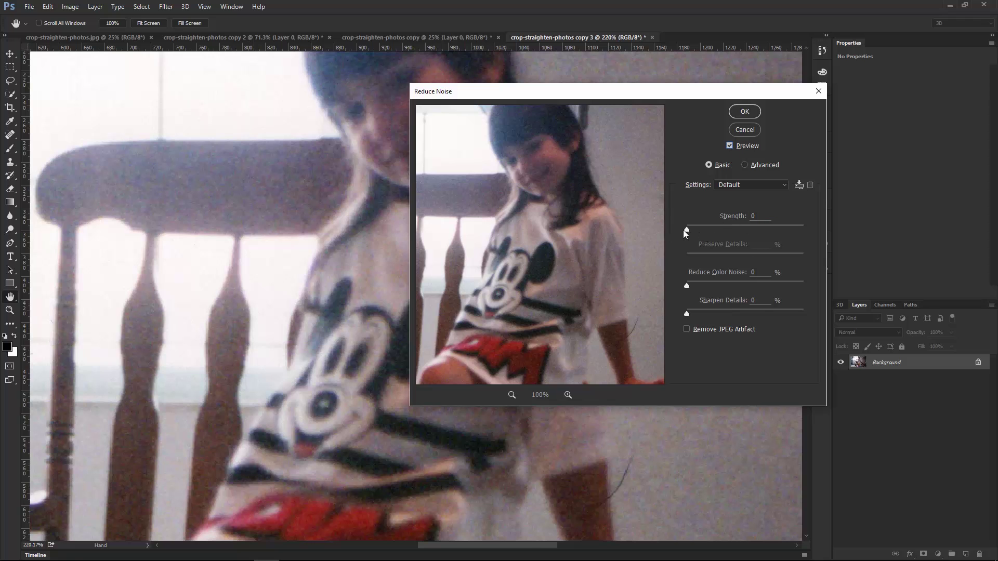
left_click_drag(684, 230, 722, 229)
left_click_drag(551, 91, 618, 84)
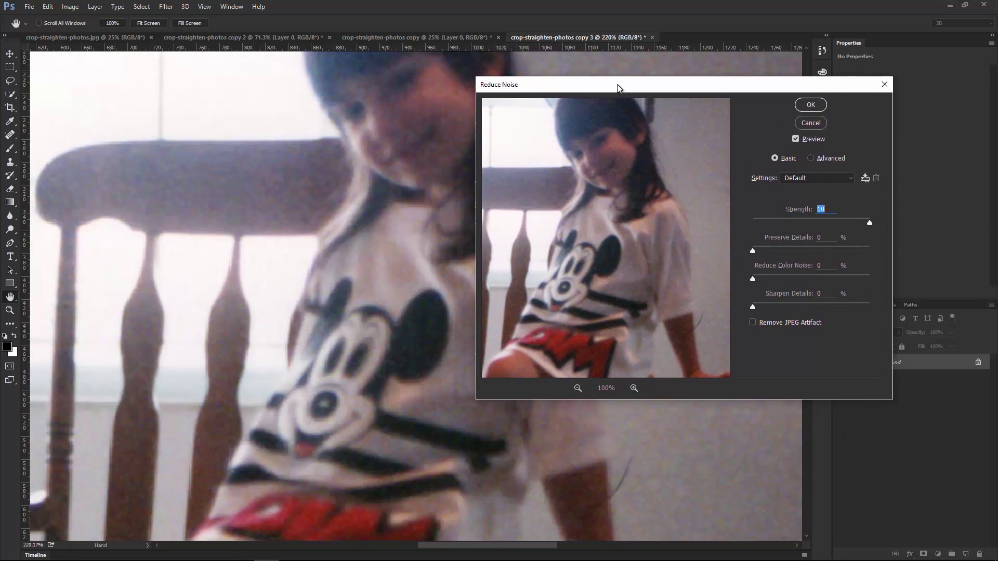
left_click_drag(859, 224, 706, 228)
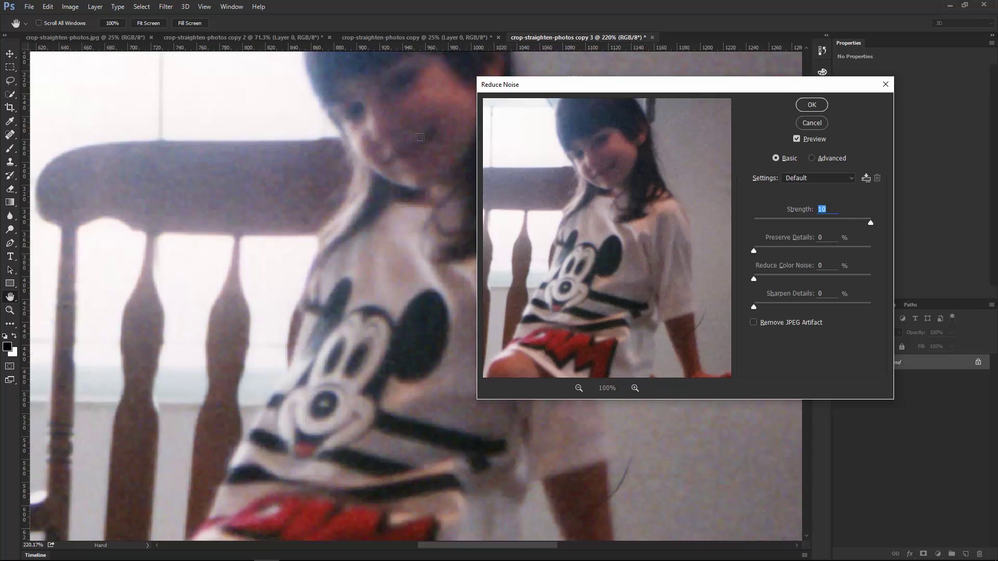
key("shift+Down")
left_click_drag(757, 224, 882, 217)
left_click(796, 139)
- Raise Reduce Color Noise to 23 then 56, compare the preview, and reset Preserve Details to 0
left_click_drag(756, 278, 781, 278)
left_click(797, 140)
left_click(797, 139)
double_click(821, 209)
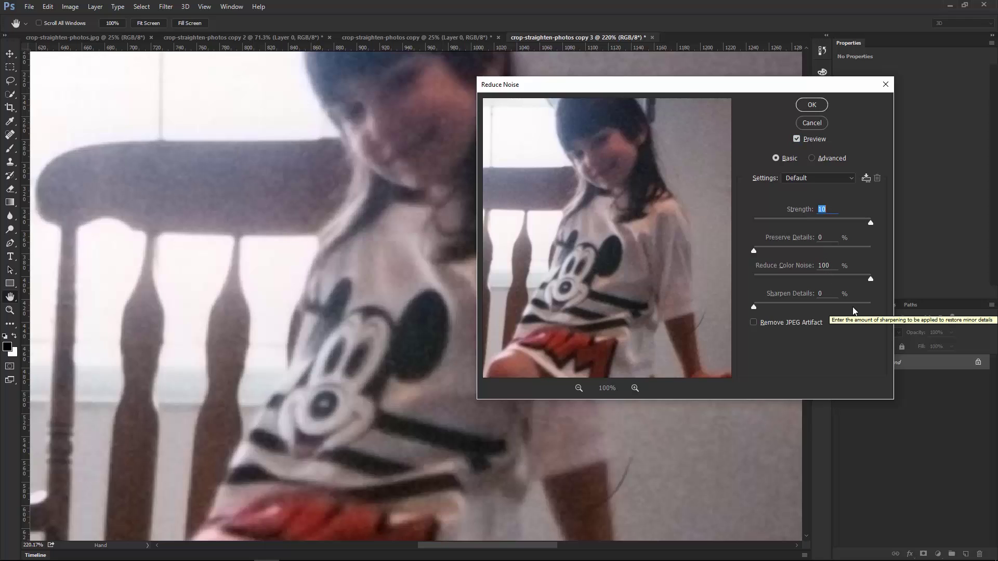
left_click(819, 279)
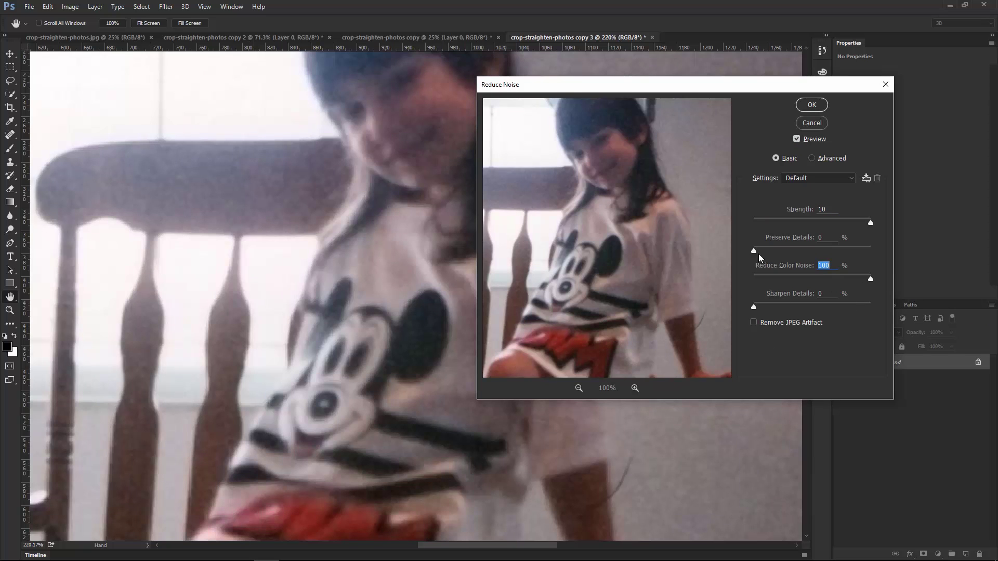
left_click_drag(754, 251, 783, 252)
left_click_drag(819, 251, 727, 247)
- Apply the Reduce Noise filter to the girl photo
left_click(811, 104)
key("c")
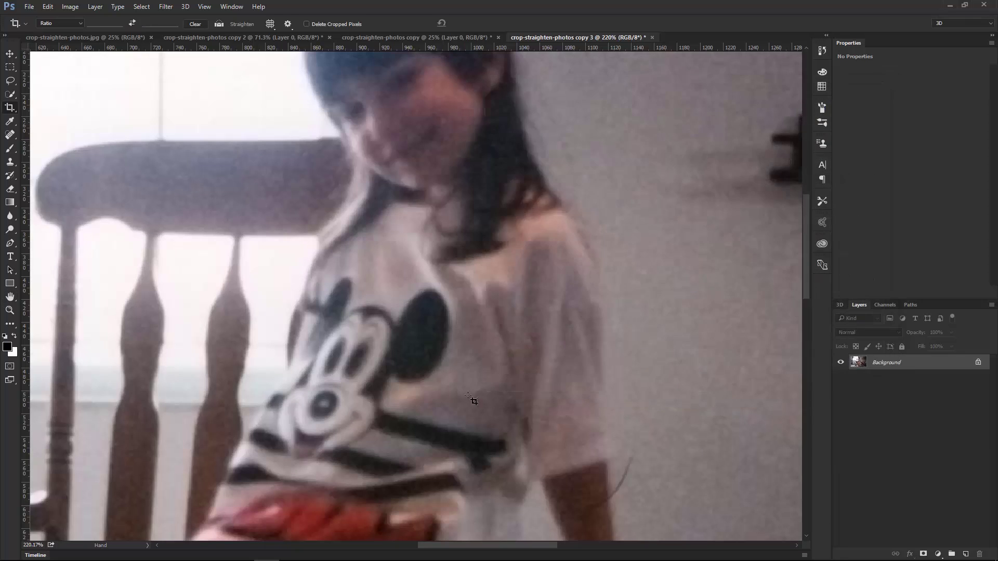
scroll(443, 287, "up", 1)
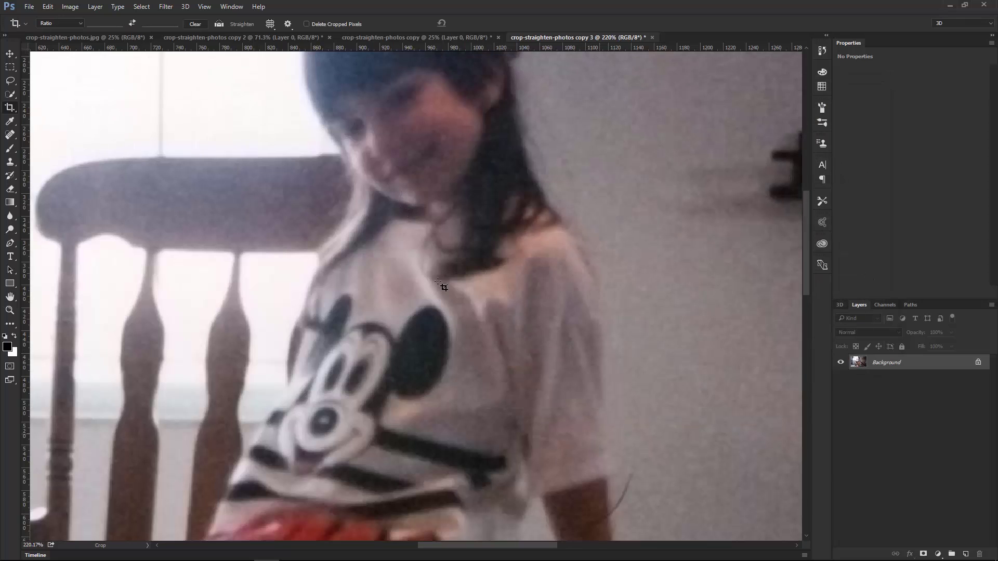
scroll(442, 287, "up", 3)
scroll(451, 248, "up", 2)
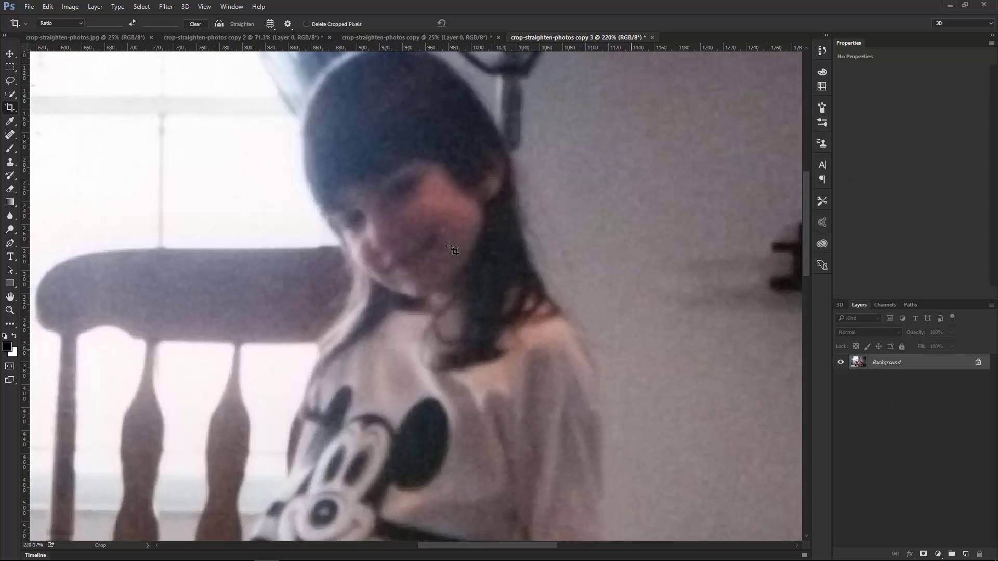
- Apply Surface Blur at Radius 2, trying Threshold 2 before settling on 10
left_click(166, 6)
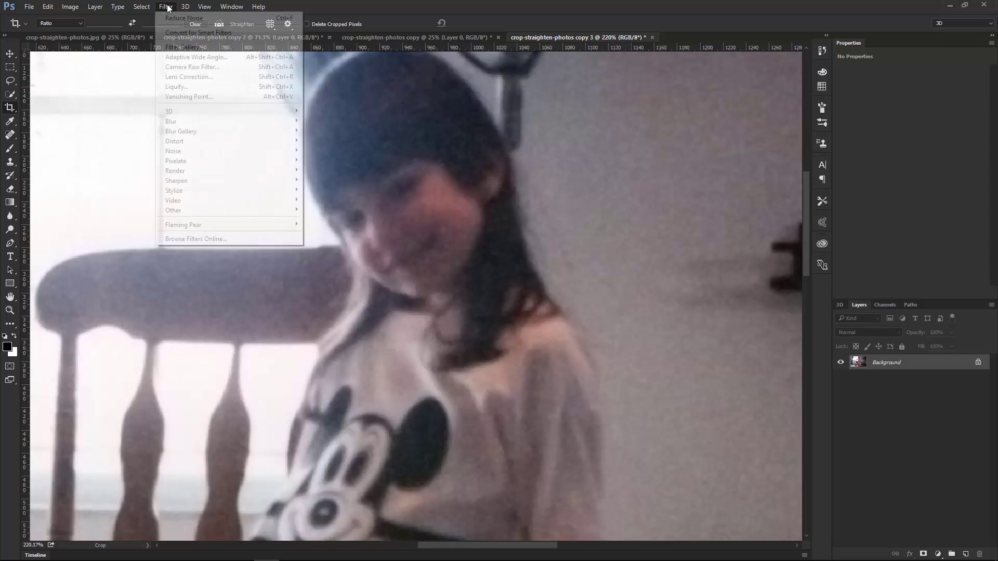
mouse_move(193, 126)
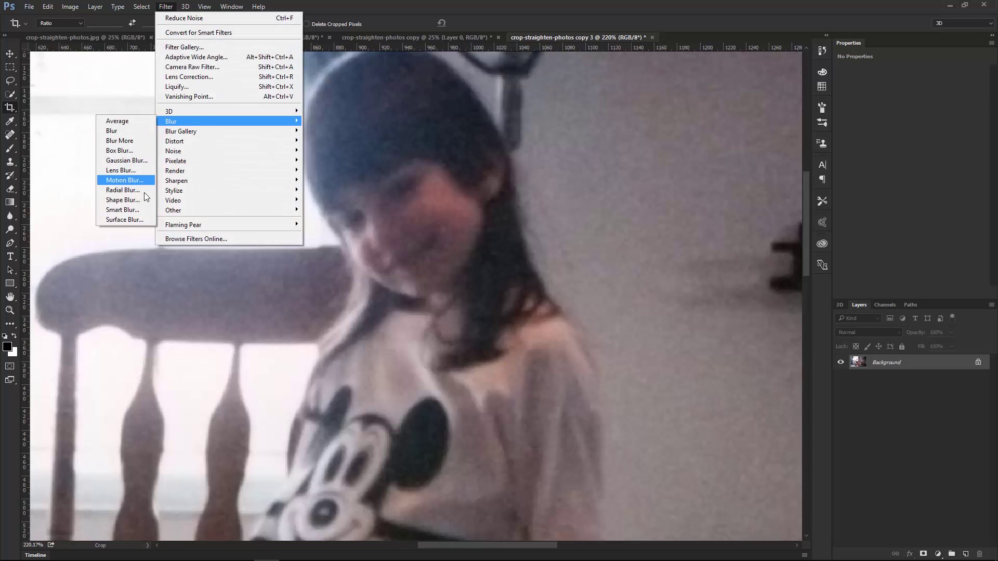
left_click(145, 224)
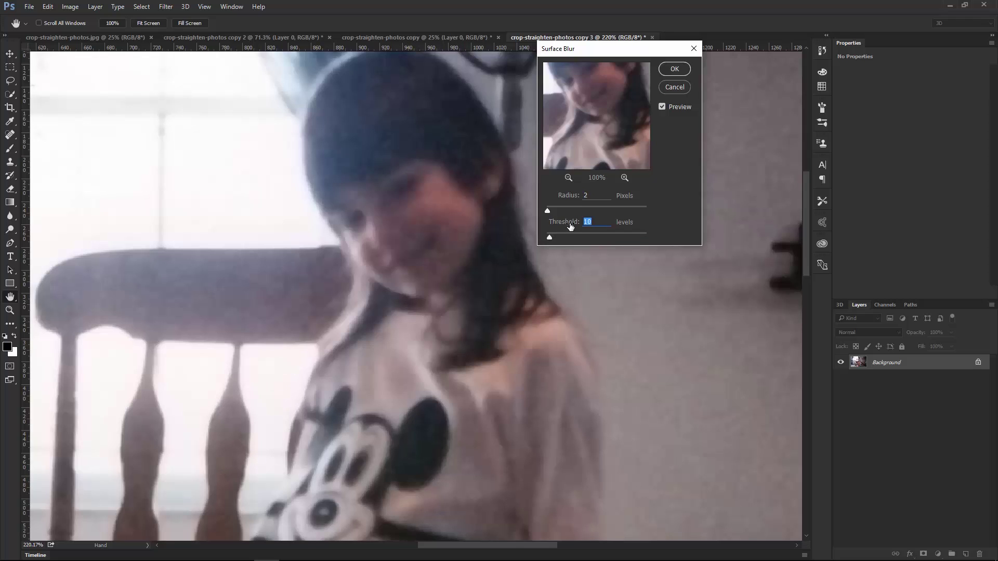
left_click_drag(551, 238, 545, 238)
left_click(662, 108)
left_click(597, 221)
key("Up")
key("Up")
key("Up")
key("Up")
key("Up")
key("Up")
key("Up")
key("Up")
left_click(662, 108)
left_click(676, 69)
- Confirm Surface Blur and zoom out to show the whole girl photo
key("c")
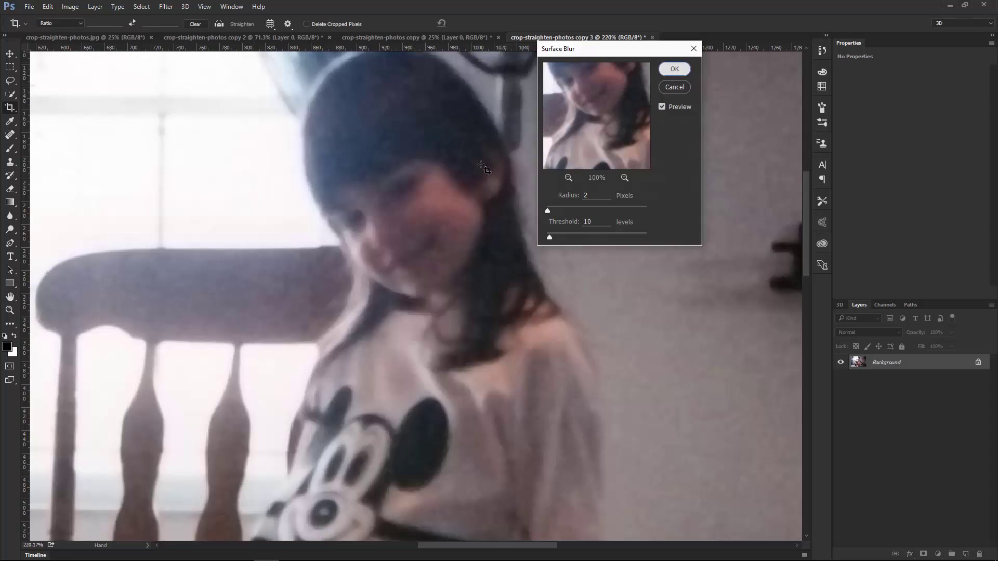
scroll(365, 242, "down", 1)
scroll(366, 242, "down", 10)
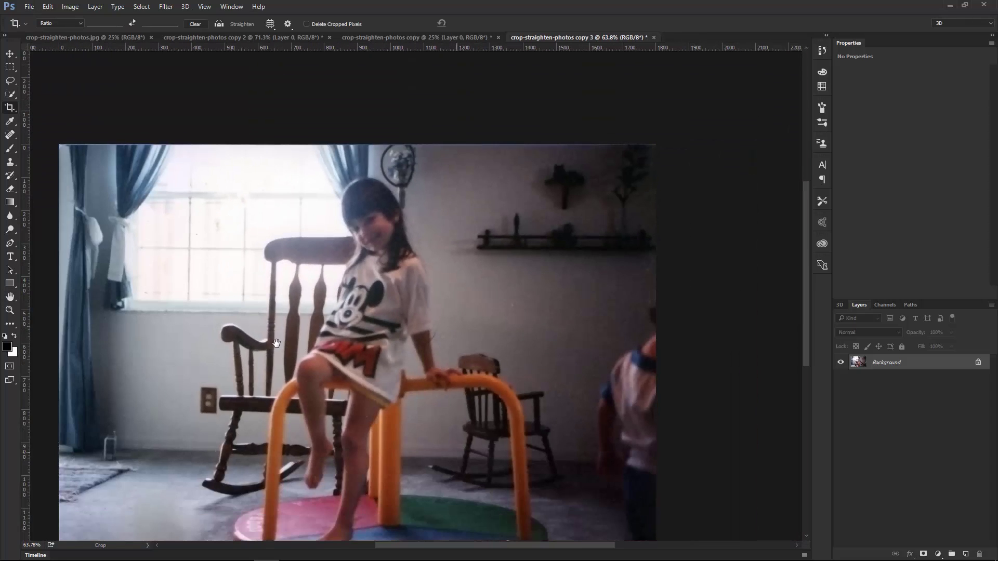
left_click_drag(276, 347, 294, 302)
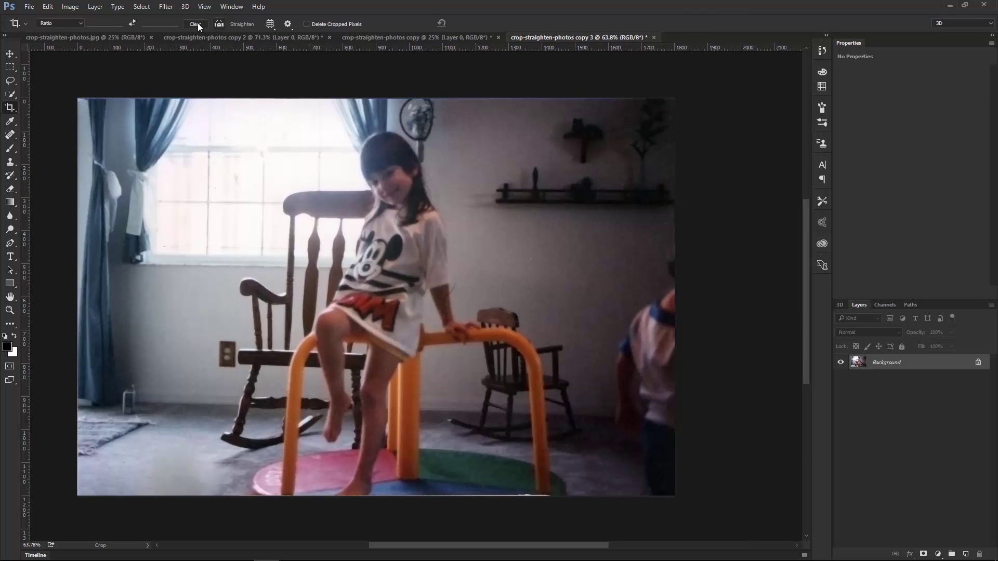
- In the History panel, compare the Auto Tone state with Surface Blur, ending on Surface Blur
left_click(232, 7)
left_click(257, 195)
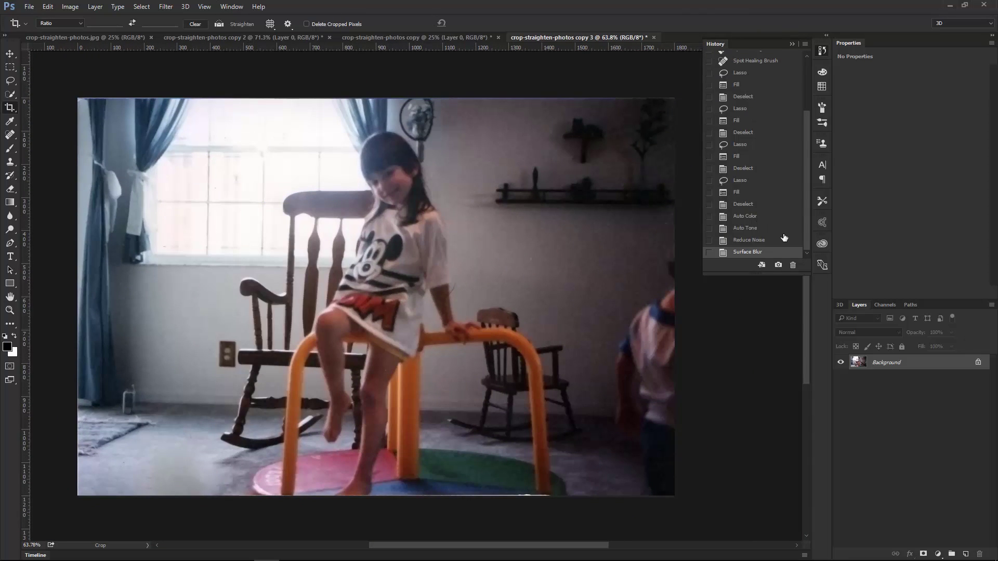
left_click(744, 229)
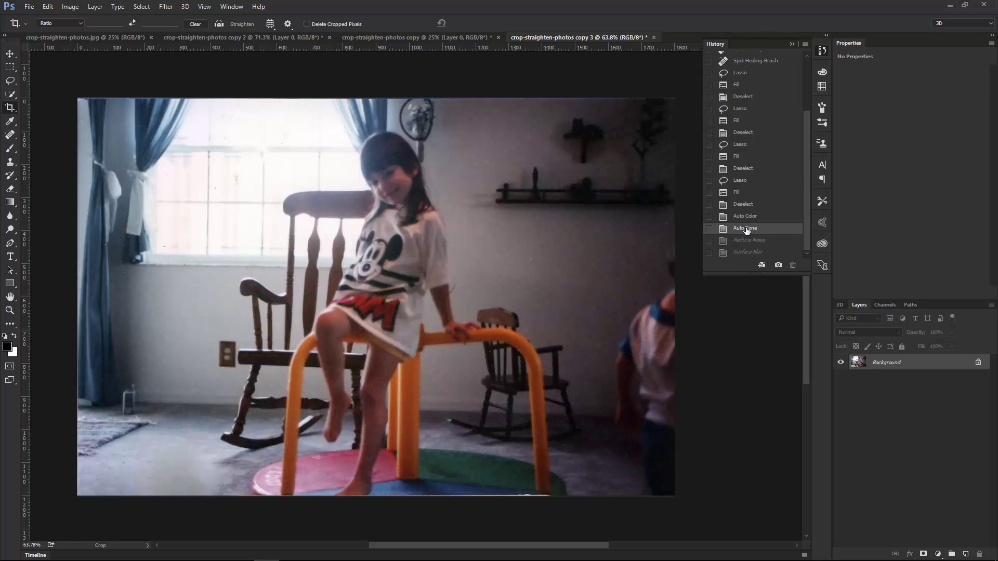
left_click(744, 253)
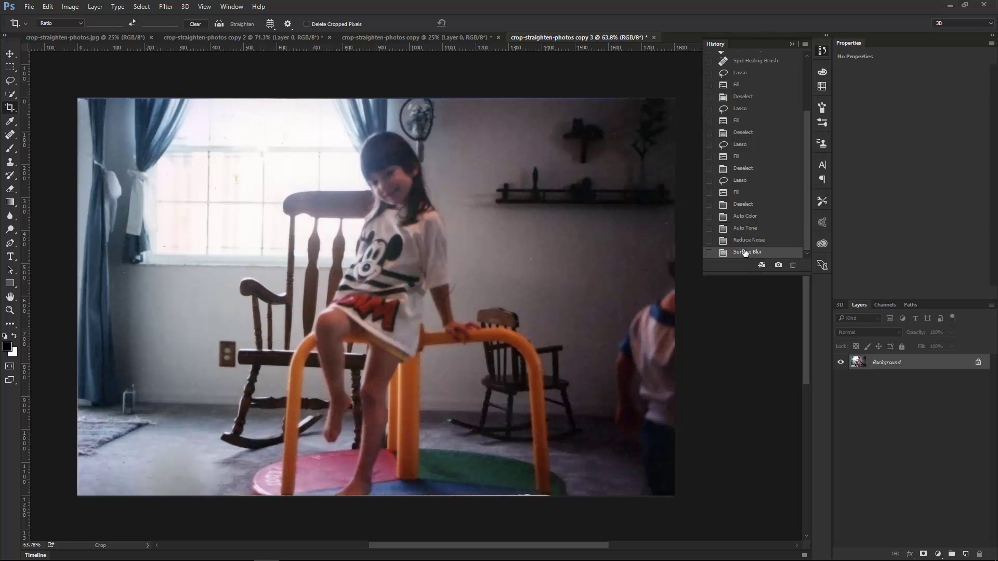
left_click(749, 231)
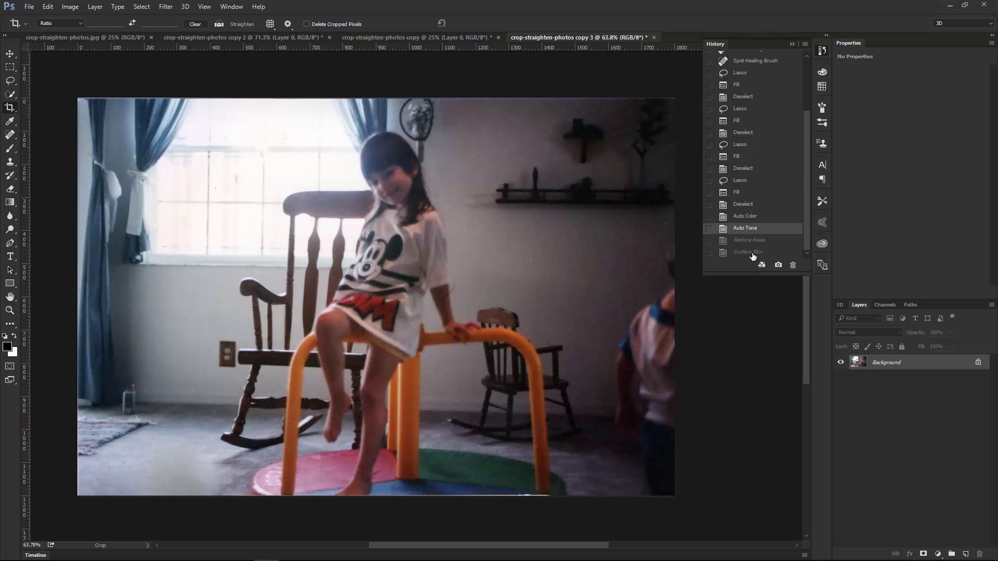
left_click(749, 252)
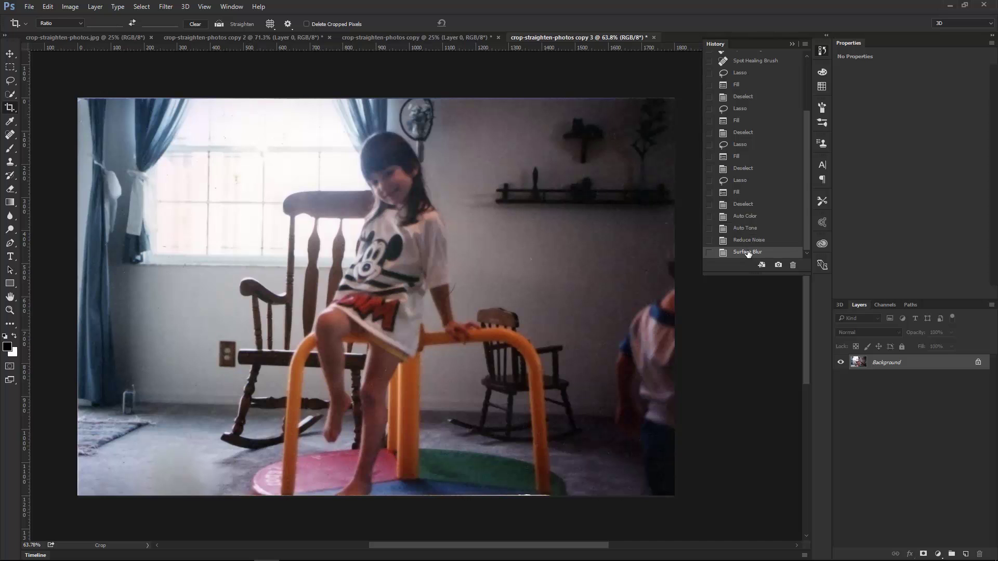